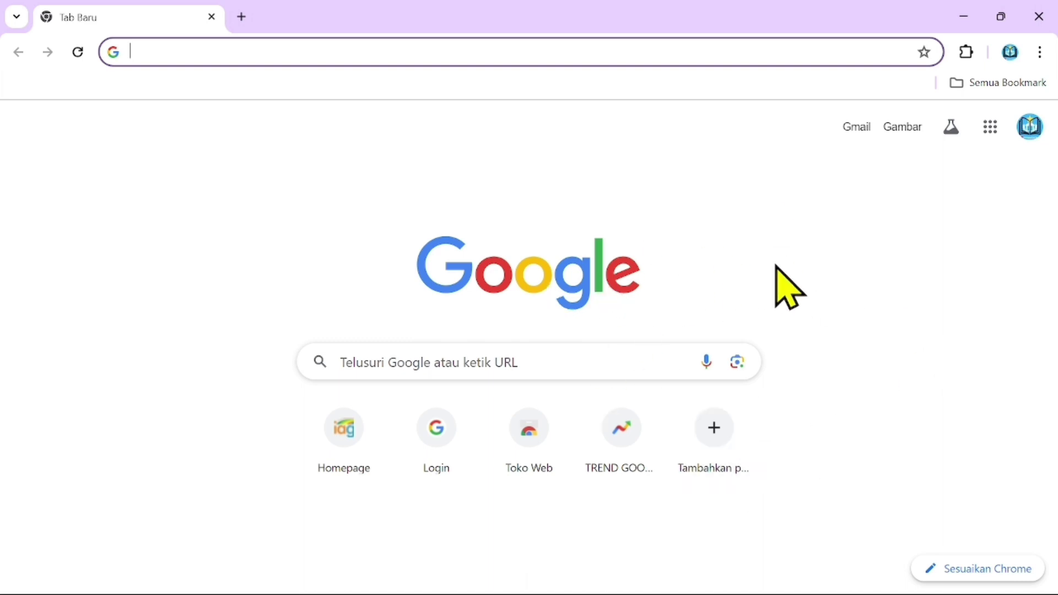
Open the SILAMAK login page (silamak.tanahdatar.go.id/login) from the 'SILA' address-bar suggestion.
text(SILA)
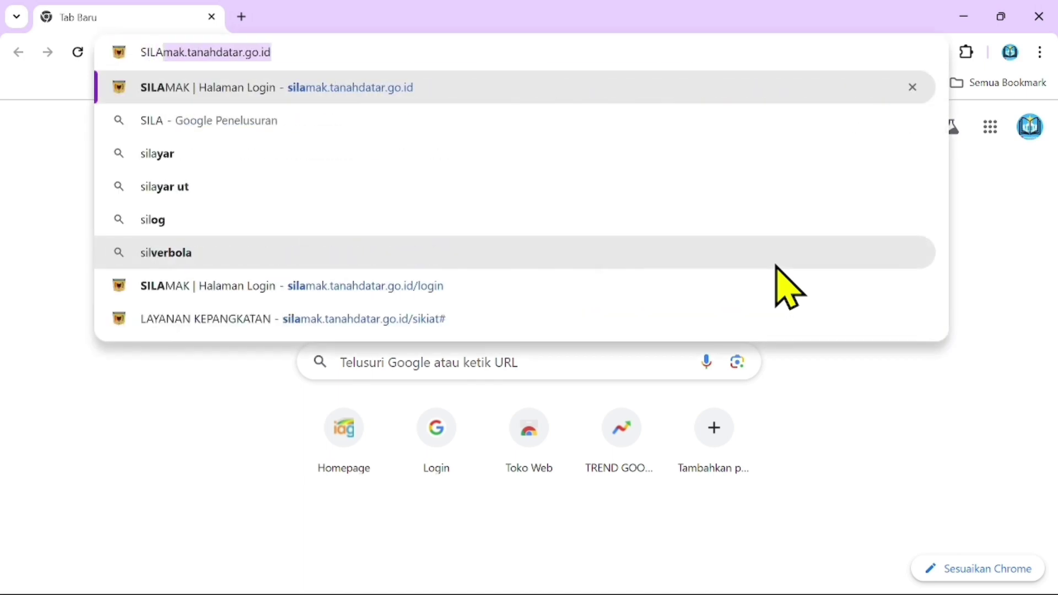
click(230, 93)
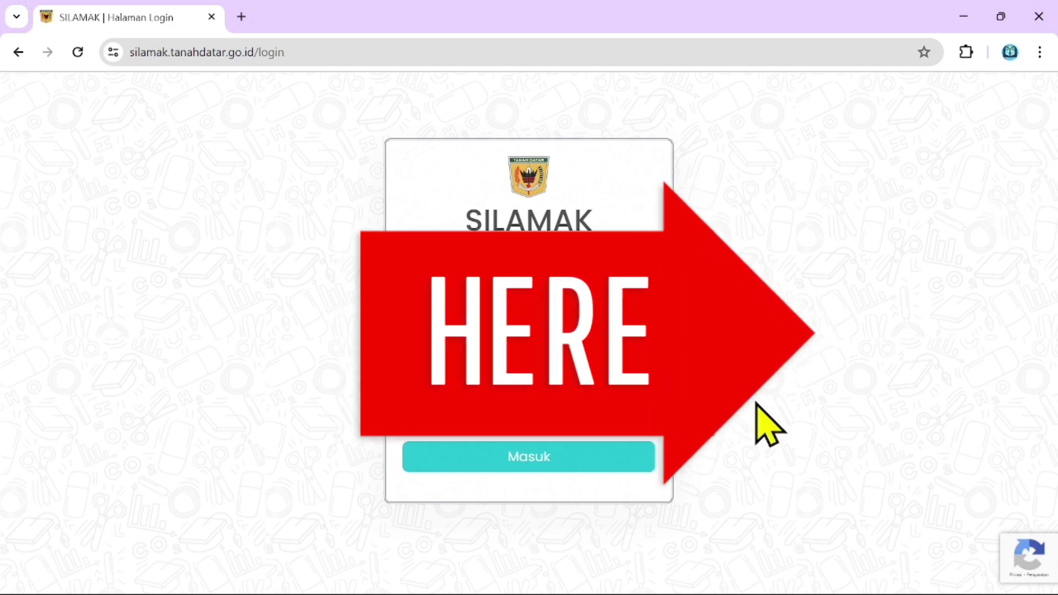
Log in to SILAMAK and open the SIKIAT Kenaikan Pangkat service's request list.
click(514, 466)
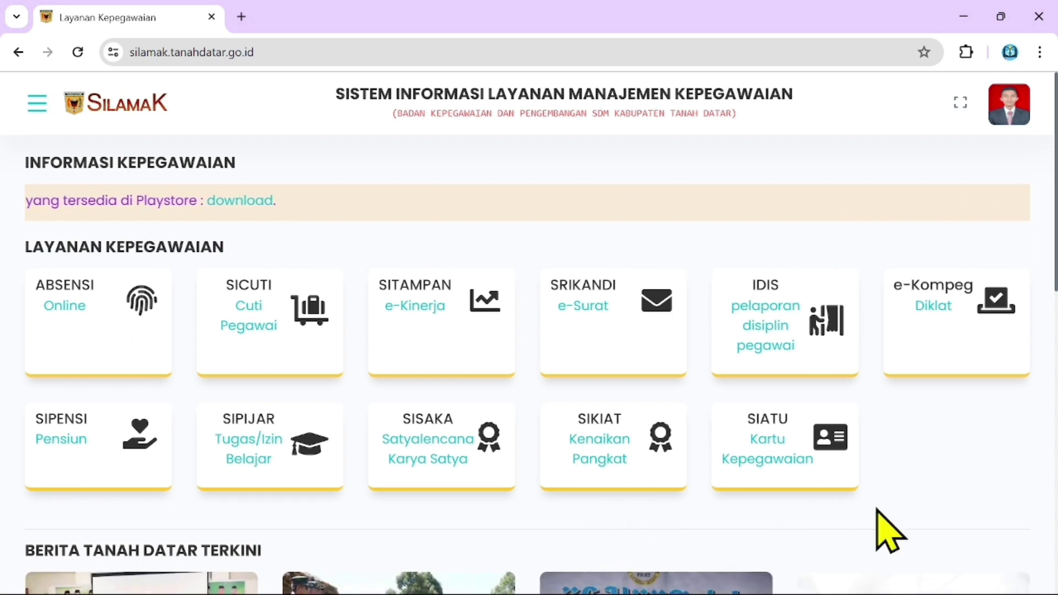
click(616, 450)
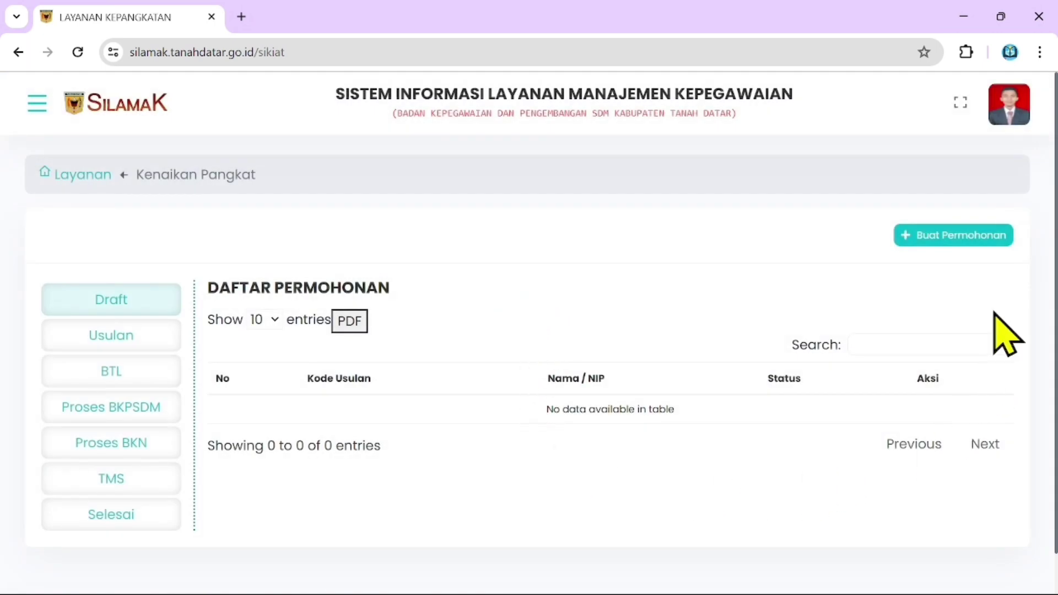
Create a new Form Permohonan with Periode 2024-08-01 and Jenis KP 'KP Jabatan Fungsional (Fungsional)'.
click(936, 253)
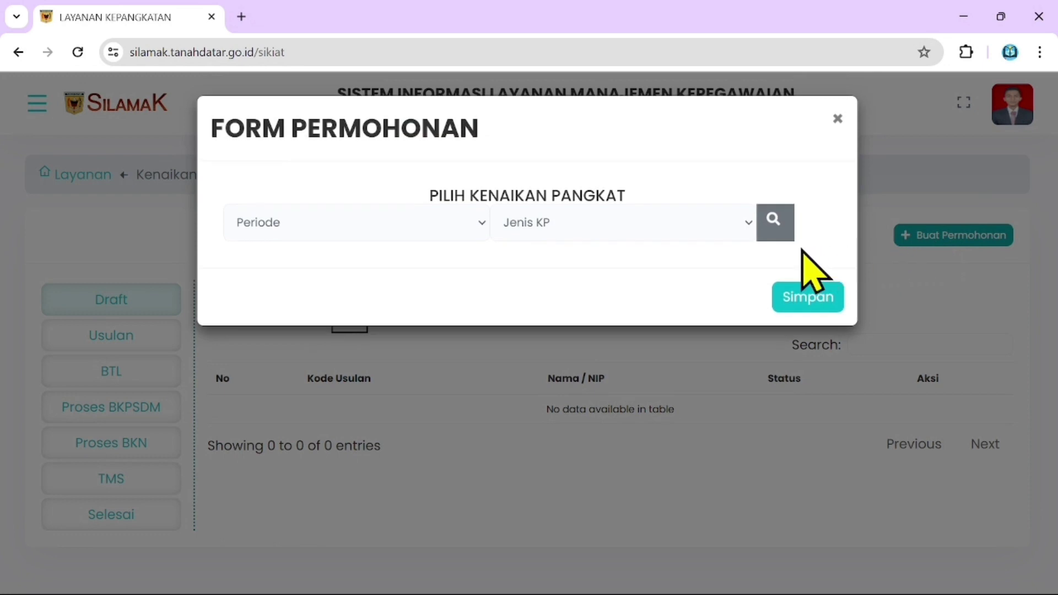
click(372, 226)
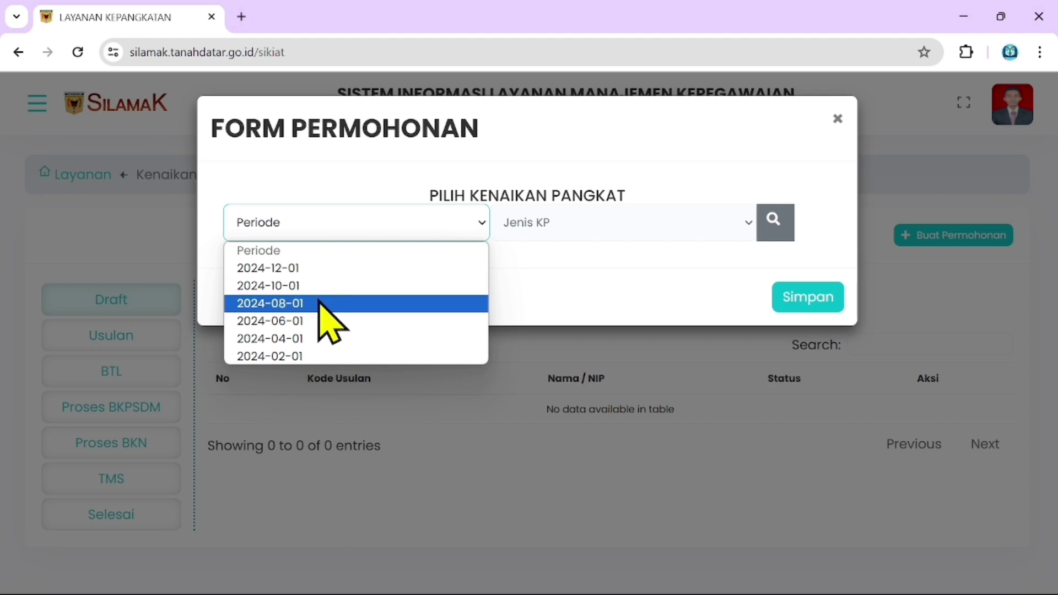
click(325, 304)
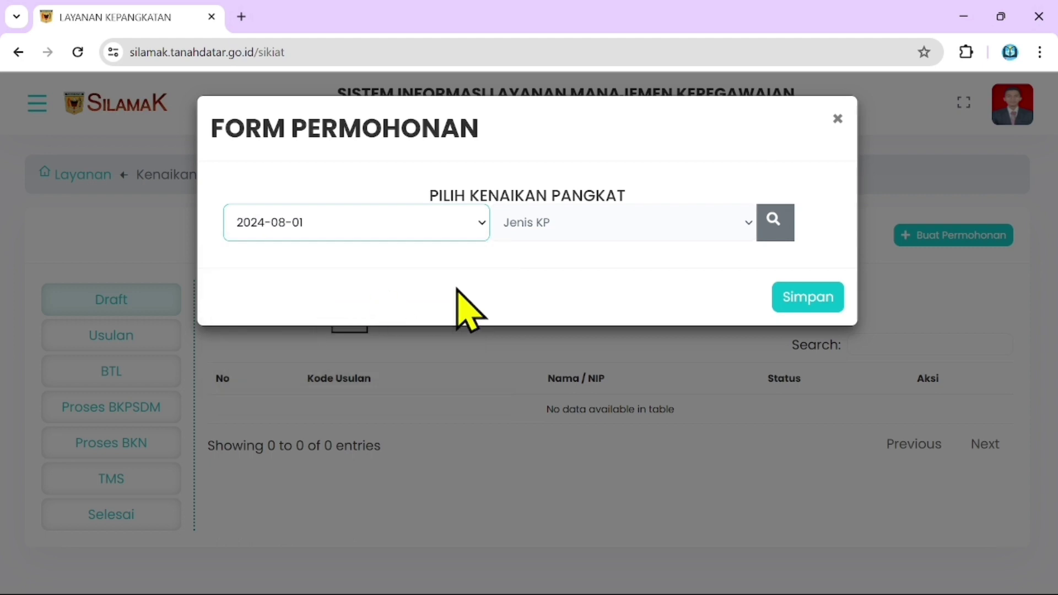
click(597, 227)
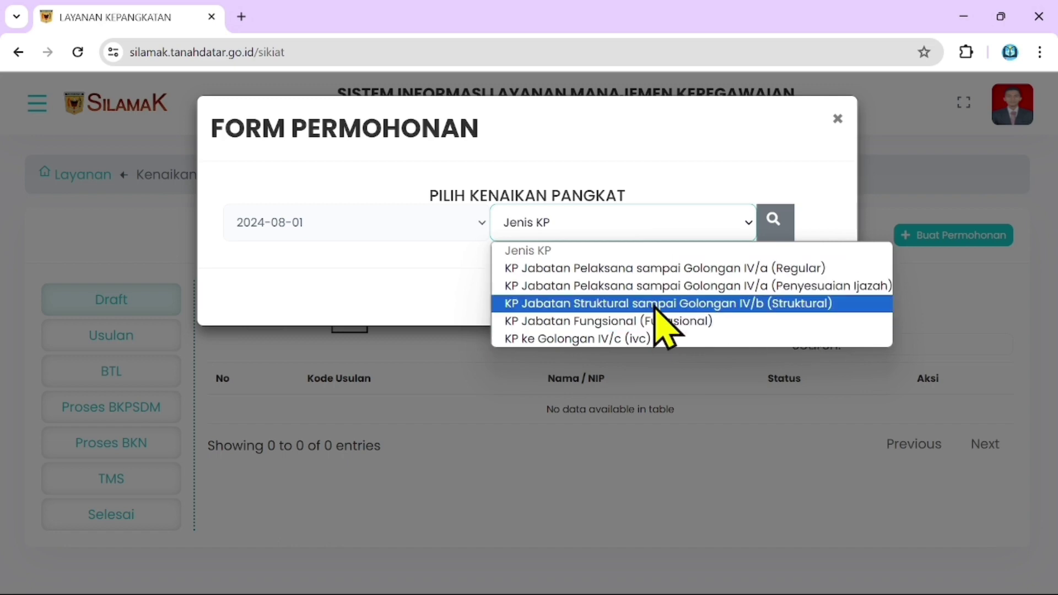
click(656, 321)
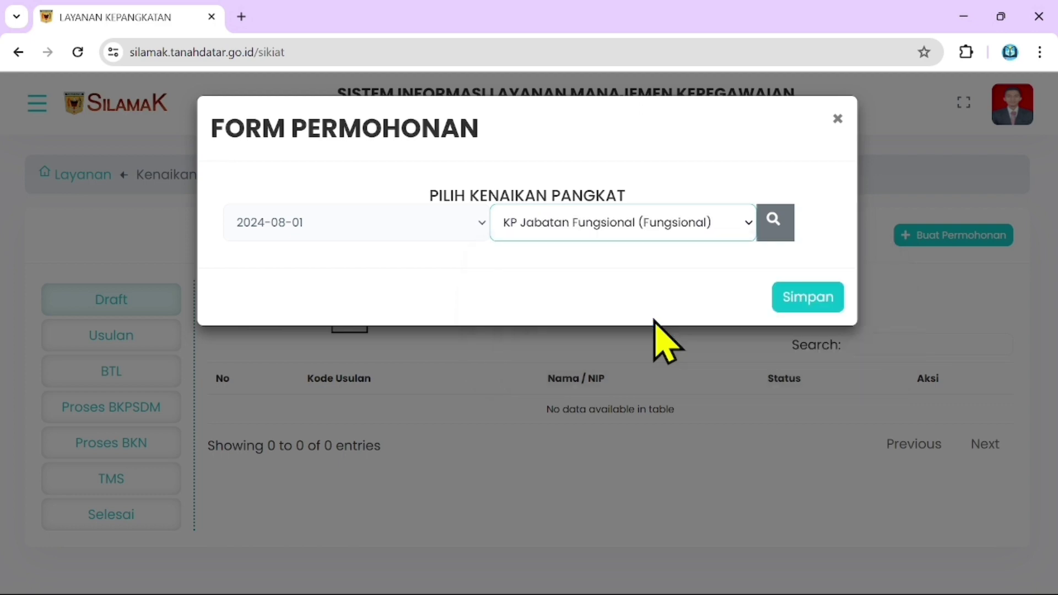
click(652, 234)
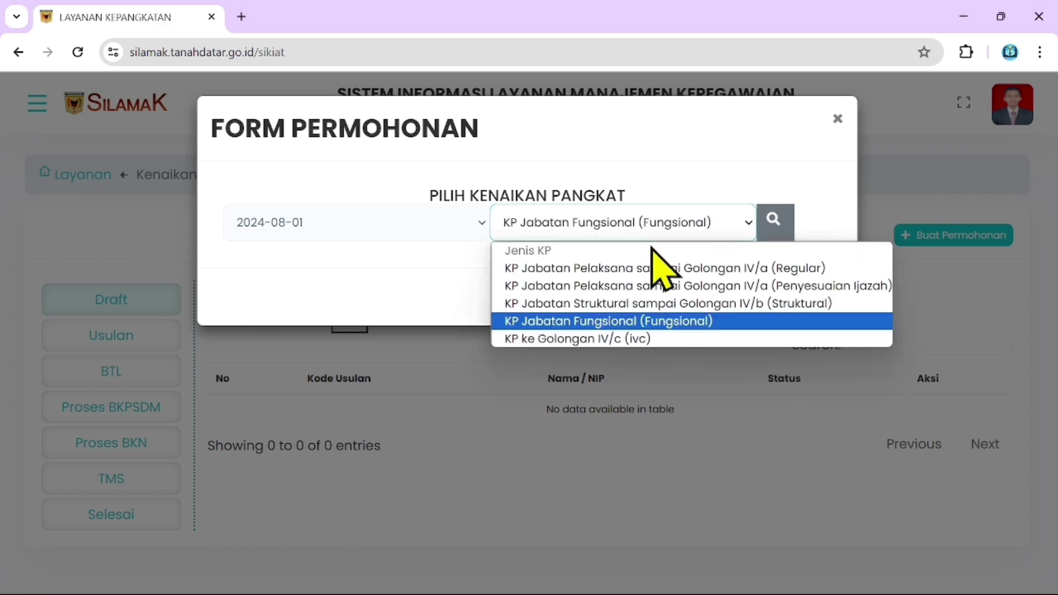
click(604, 218)
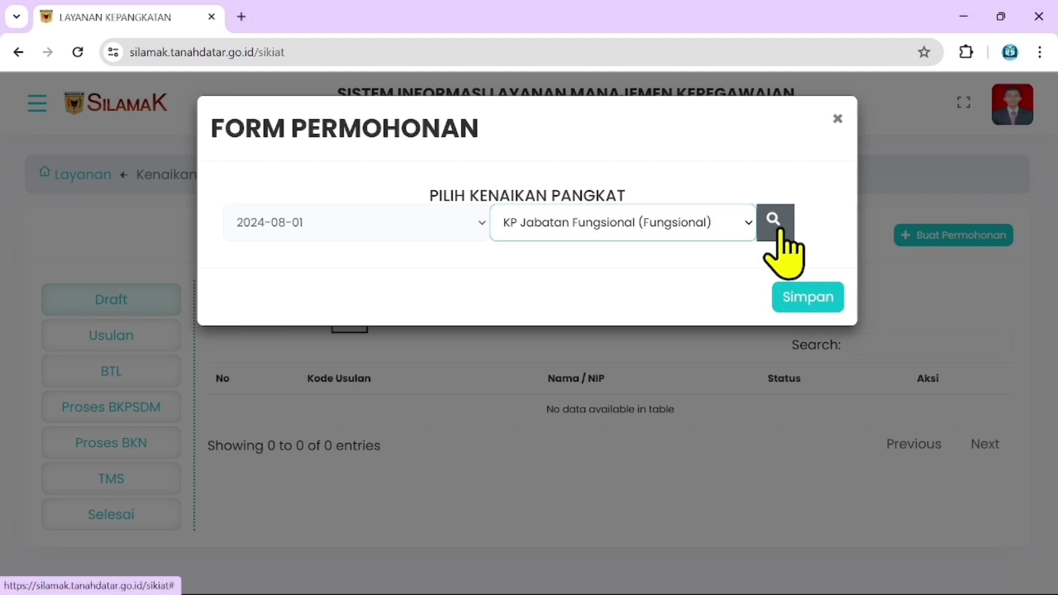
Load the 17 required documents, Pengantar dari OPD to STR, and scroll through them.
click(773, 219)
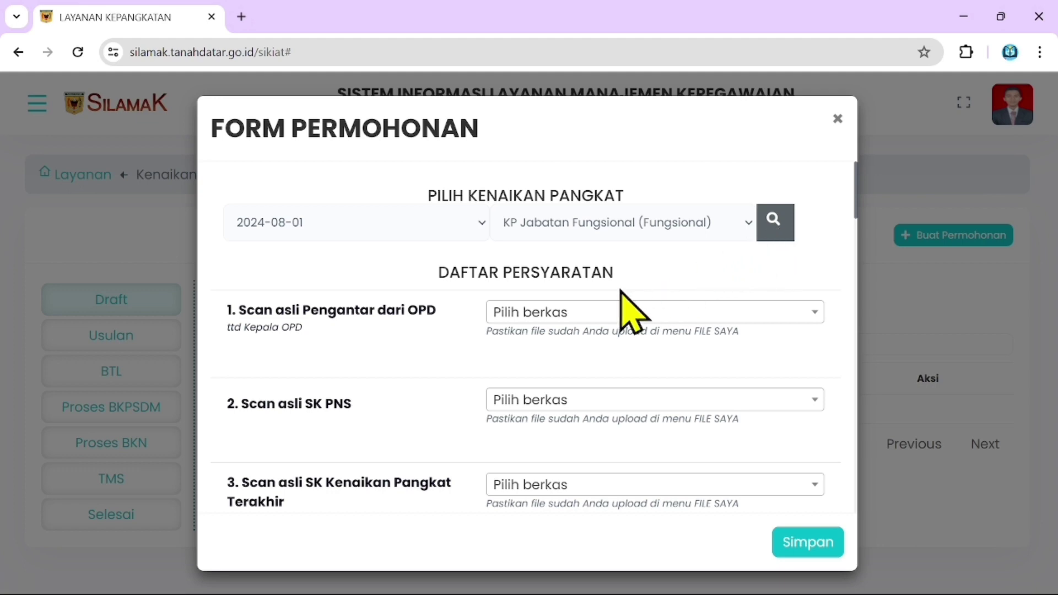
scroll(627, 309, down, 2)
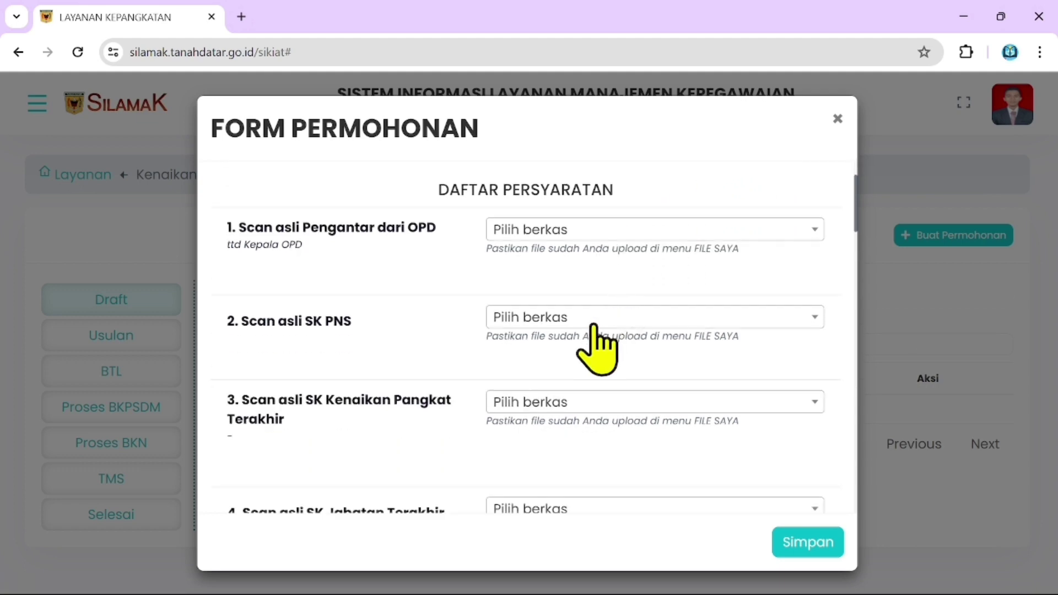
scroll(594, 330, down, 3)
scroll(595, 331, down, 5)
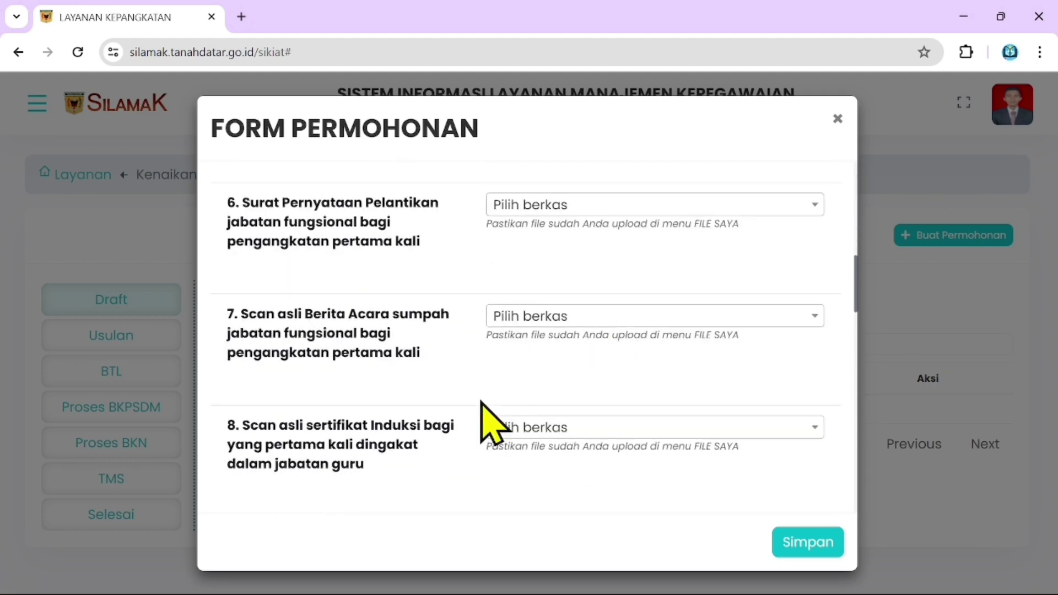
scroll(568, 391, down, 15)
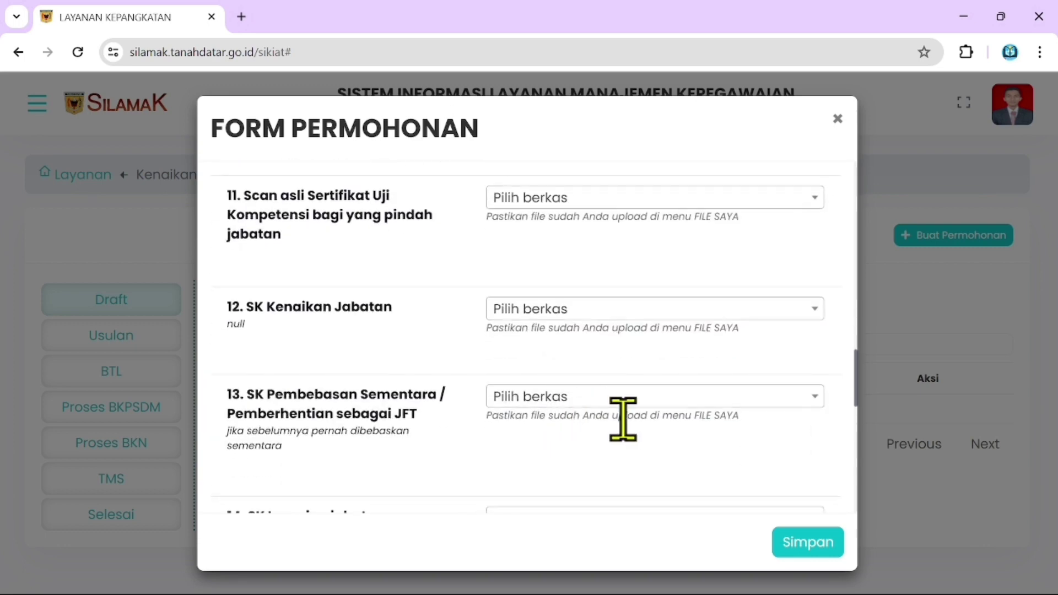
scroll(622, 414, down, 5)
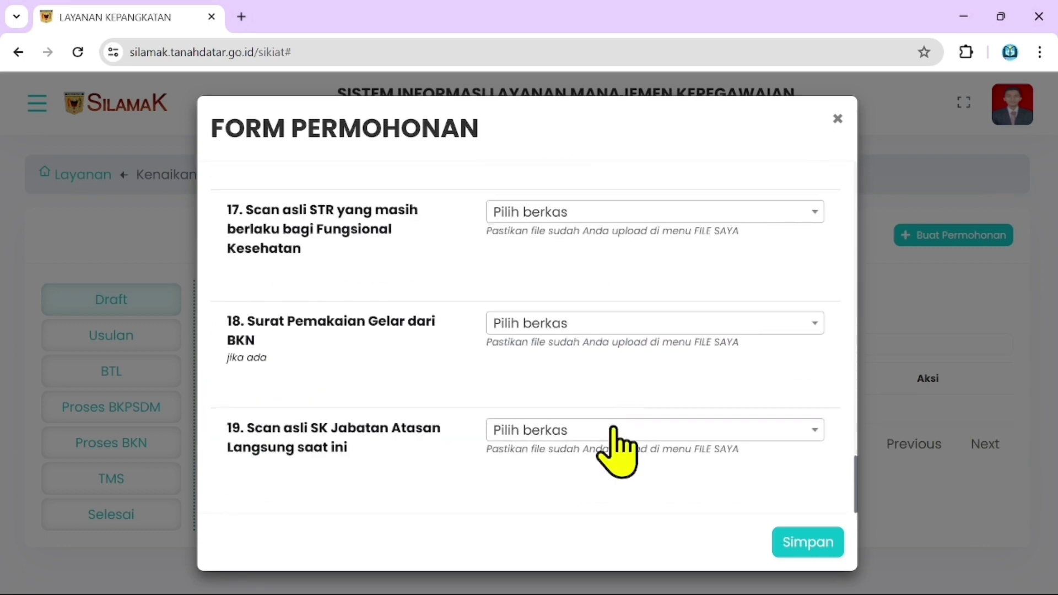
scroll(426, 478, up, 5)
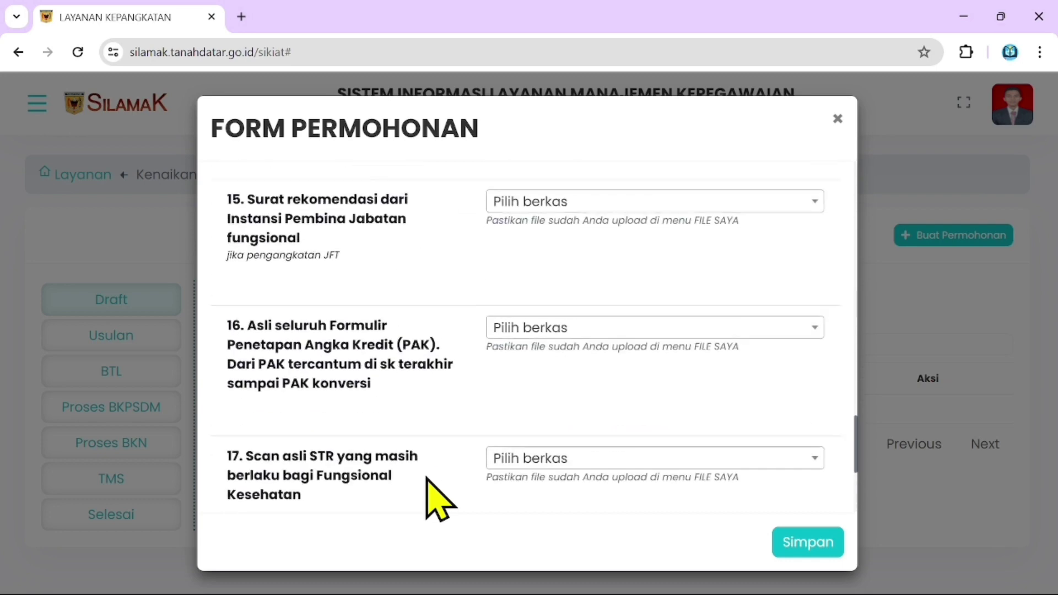
scroll(435, 485, up, 15)
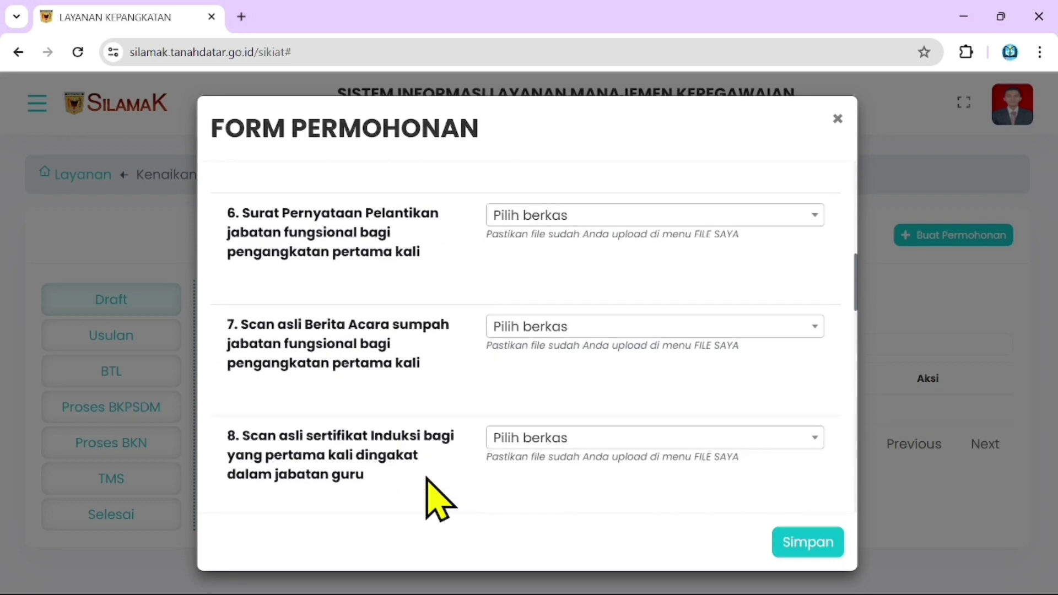
scroll(445, 364, up, 5)
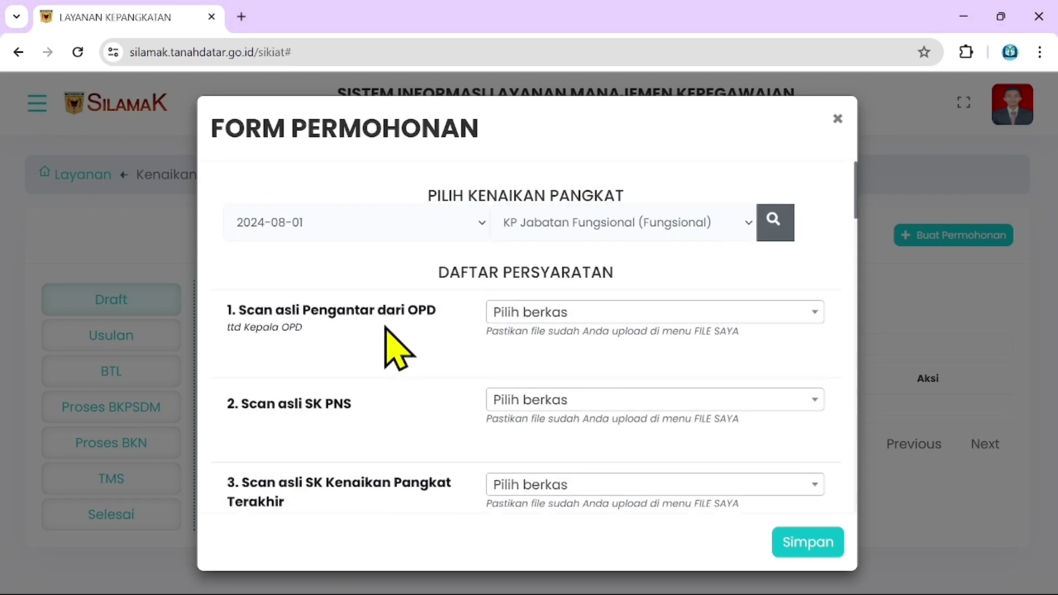
scroll(386, 328, down, 10)
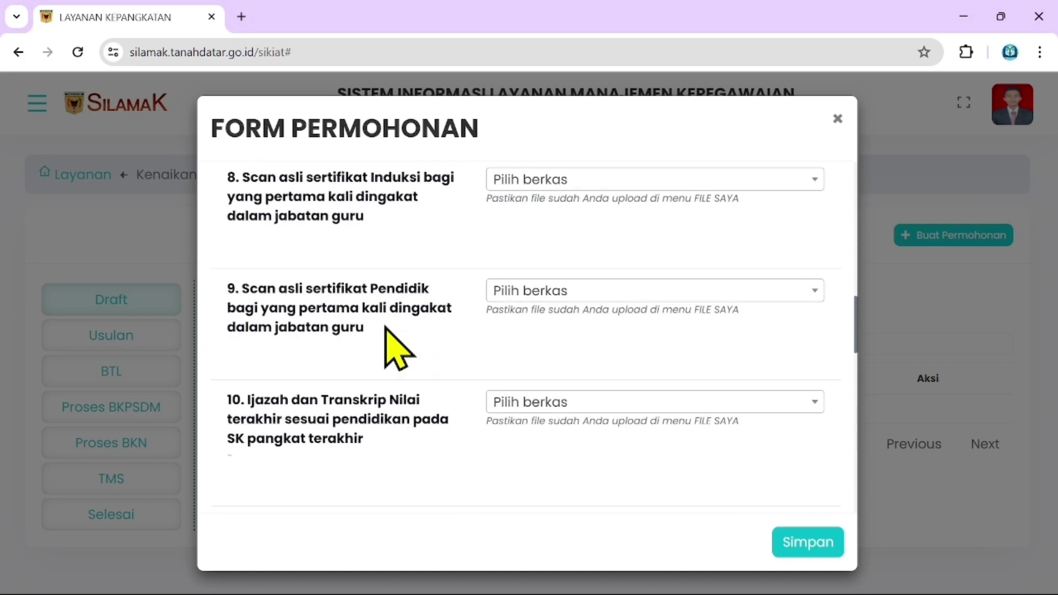
scroll(386, 328, down, 10)
scroll(796, 345, up, 20)
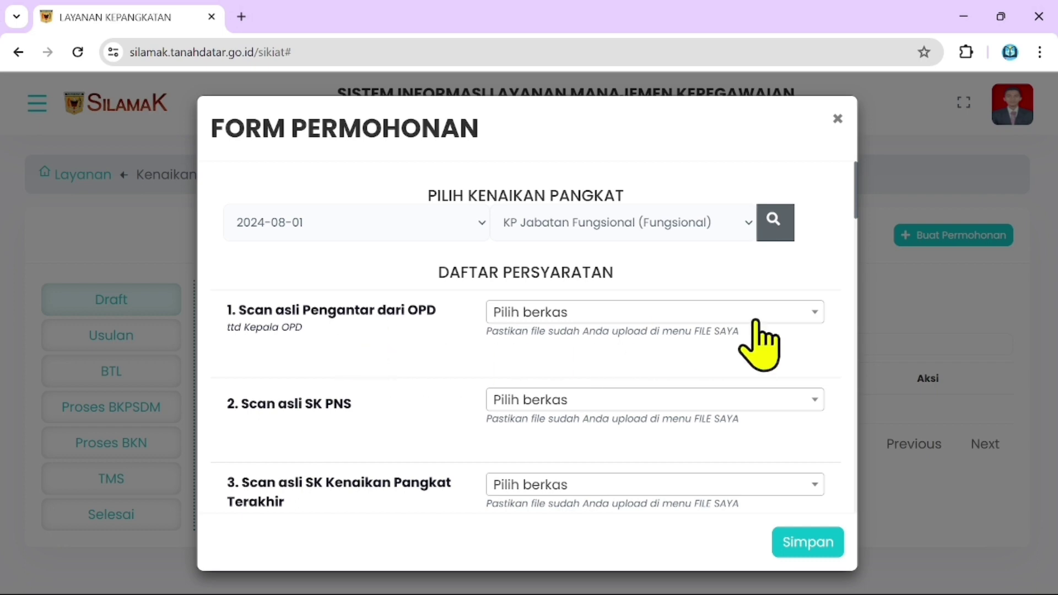
Attach the Surat Pengantar OPD for III b, found by searching 'PENG', as requirement 1.
click(647, 323)
scroll(631, 427, down, 5)
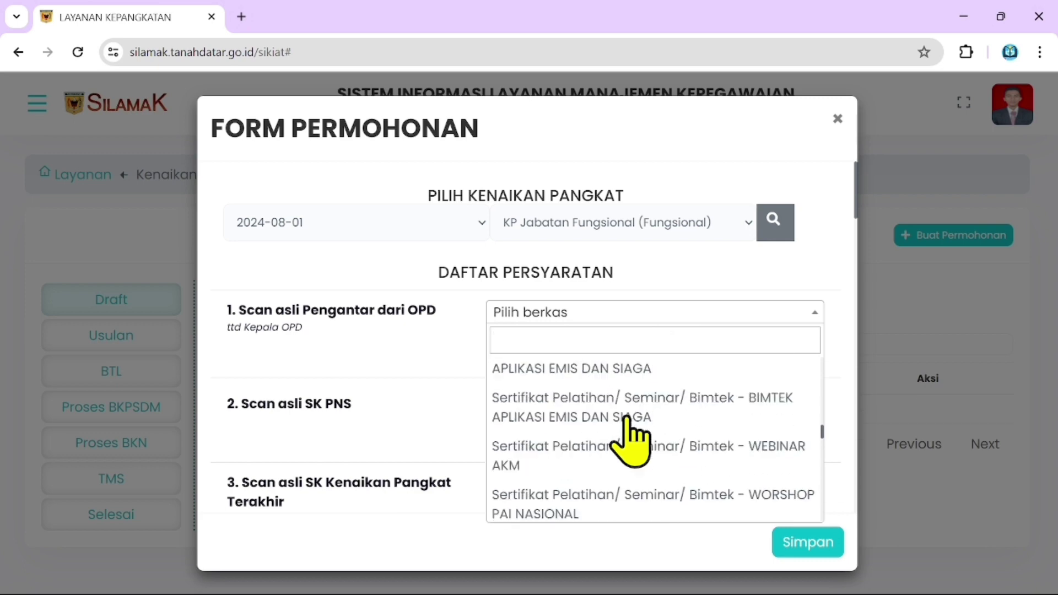
scroll(628, 438, down, 15)
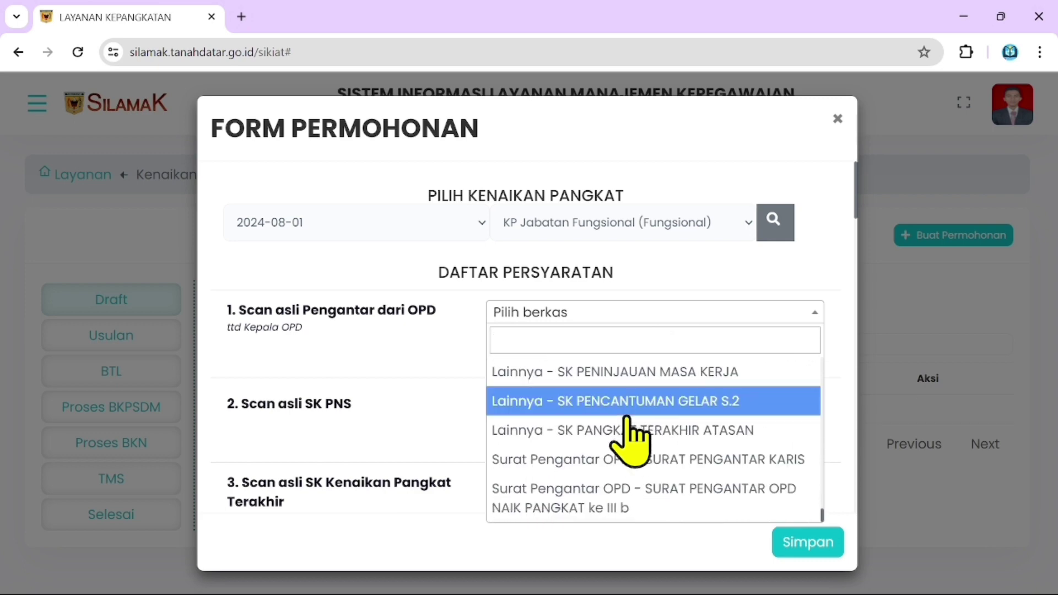
click(624, 314)
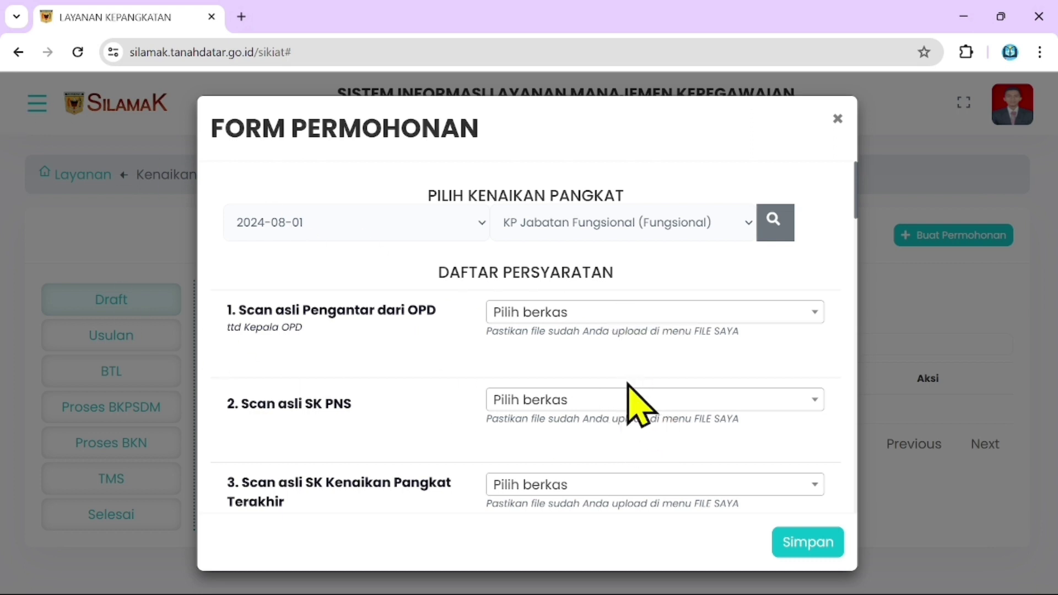
click(655, 316)
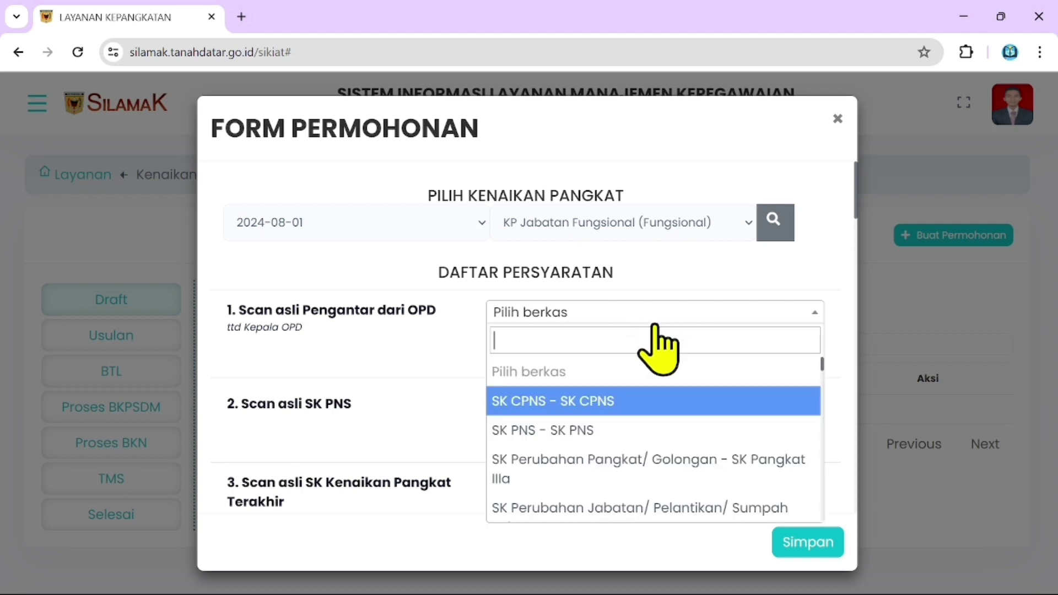
text(PENG)
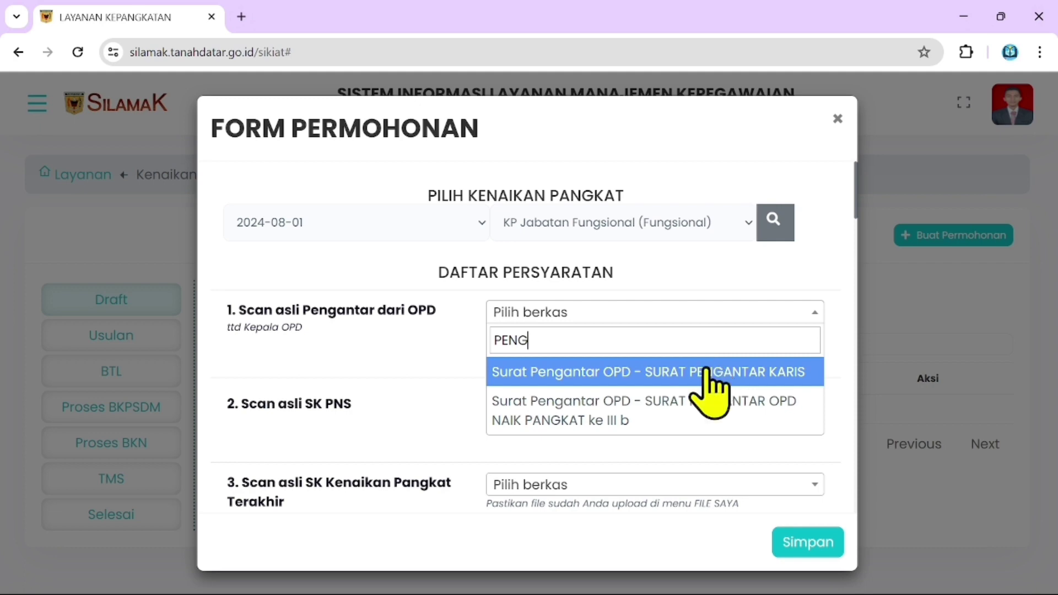
click(691, 424)
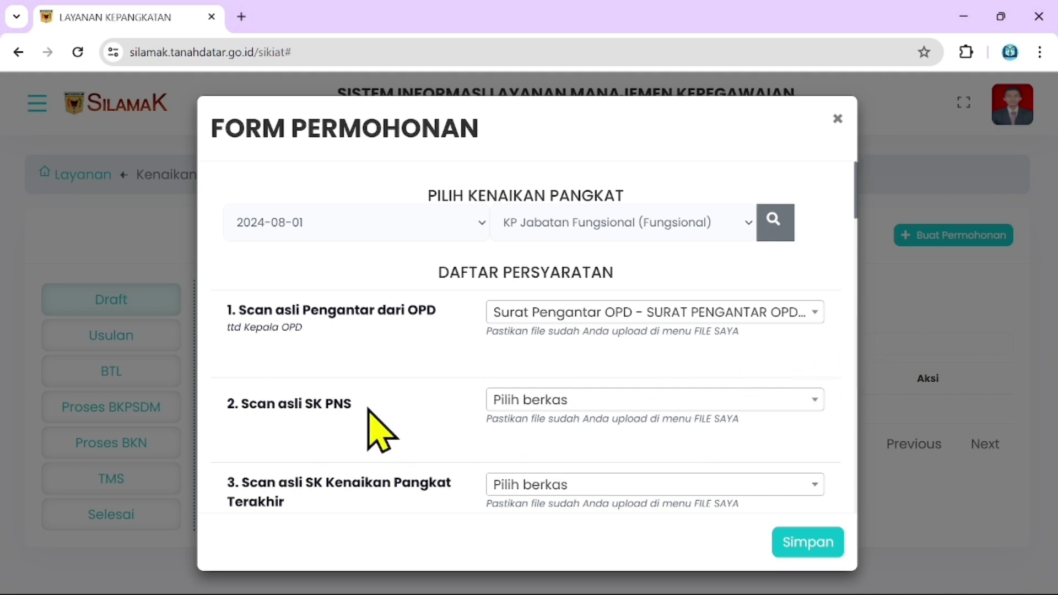
Attach the SK PNS file, found by searching 'SK', as requirement 2.
click(624, 407)
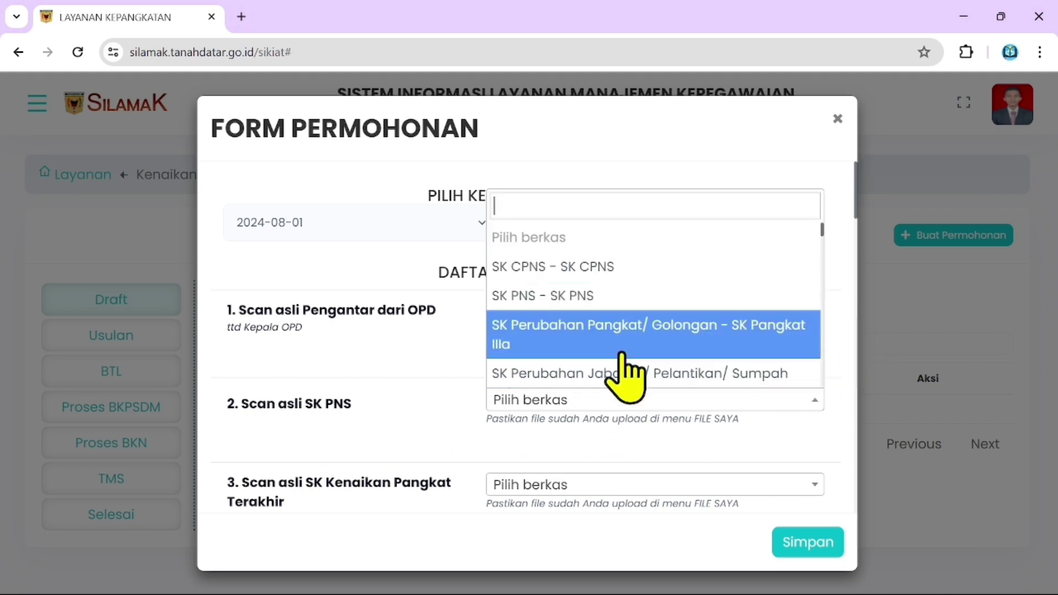
scroll(625, 364, down, 3)
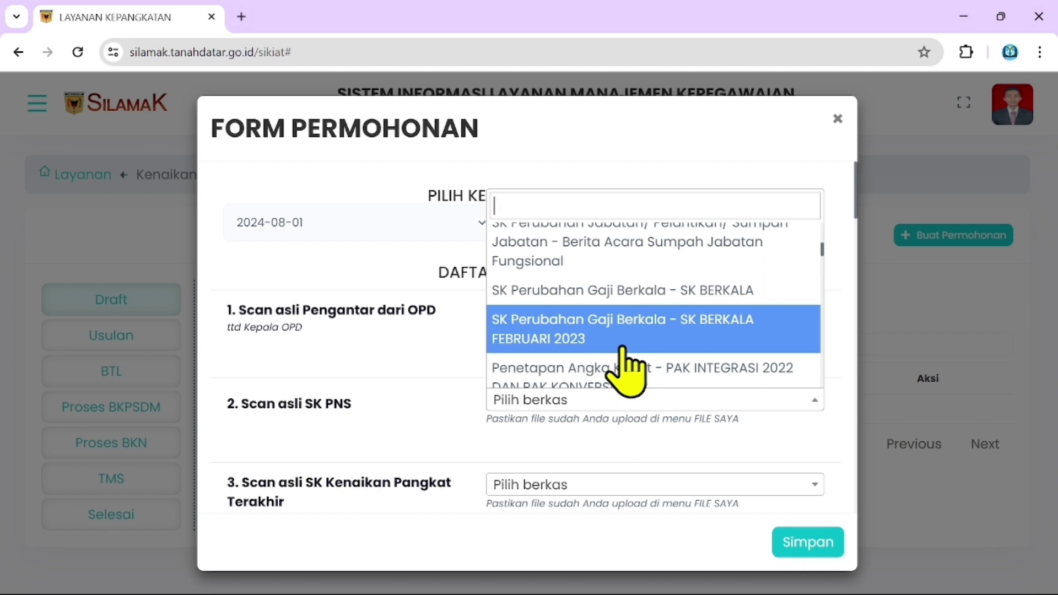
text(SK)
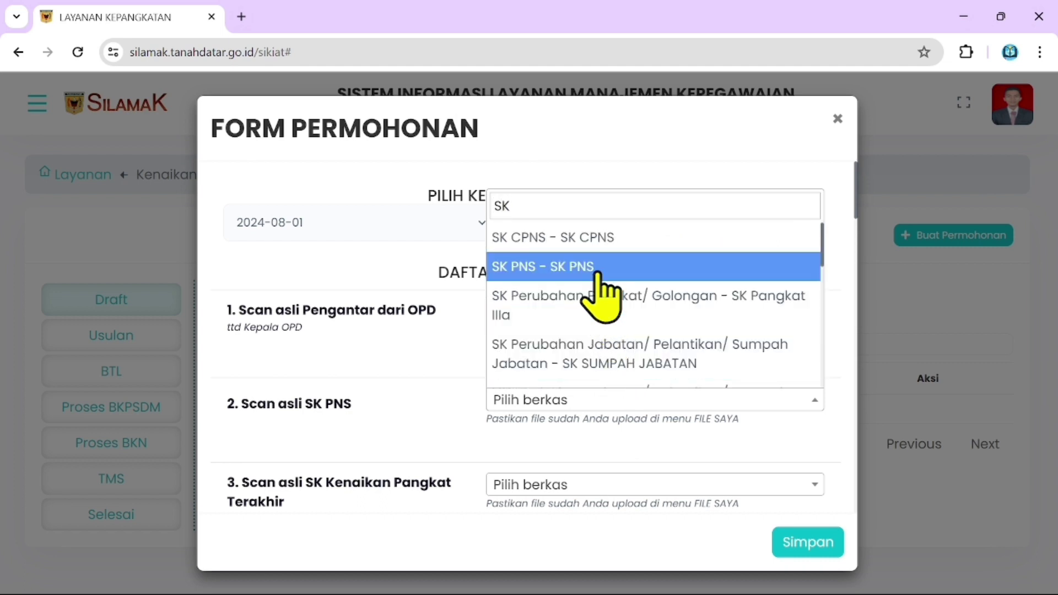
click(573, 266)
scroll(606, 320, down, 2)
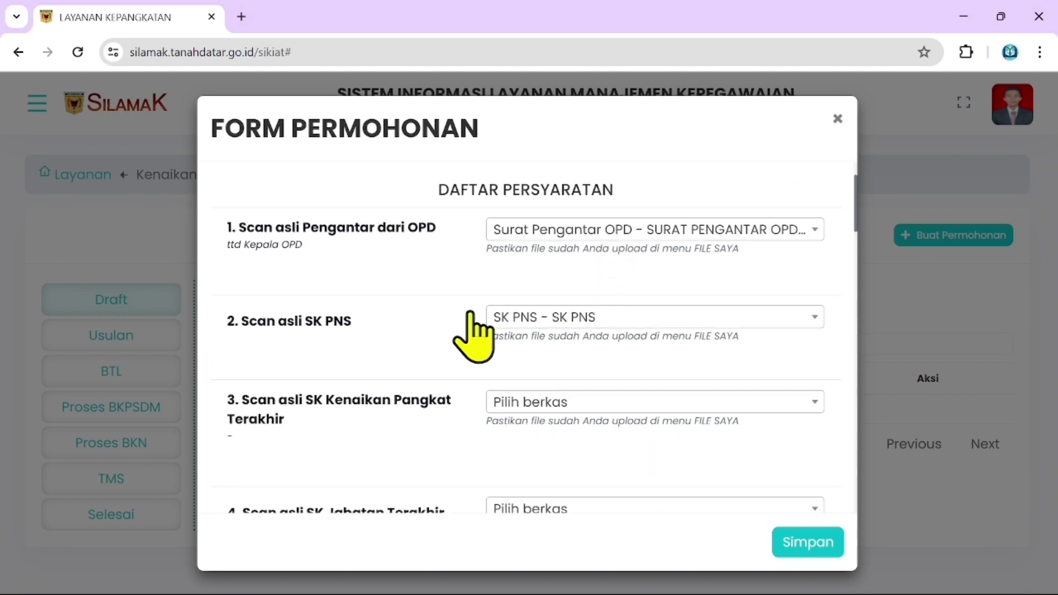
scroll(452, 347, down, 3)
scroll(642, 234, down, 3)
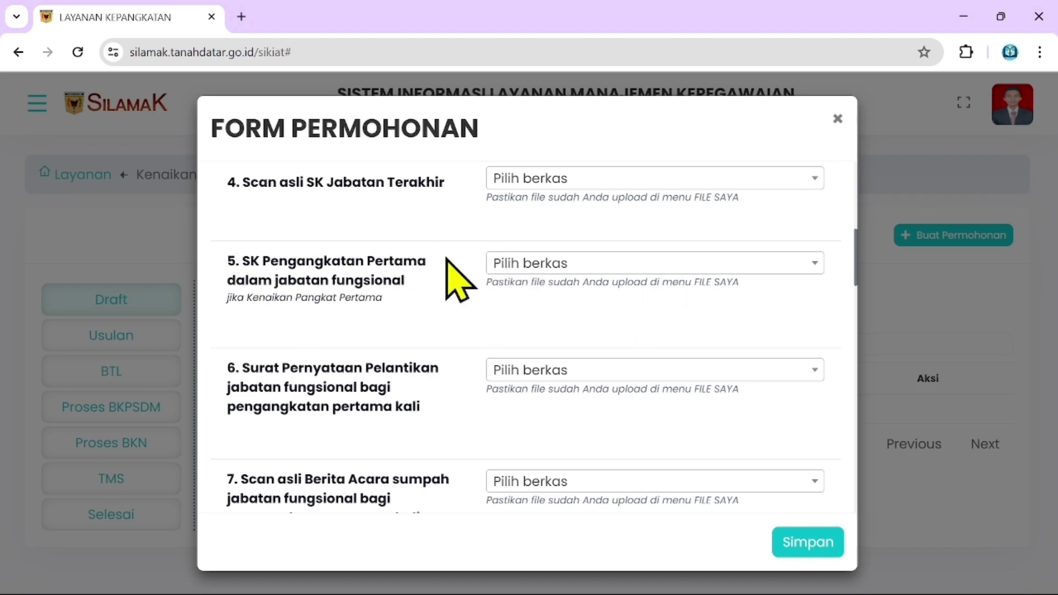
scroll(460, 366, down, 10)
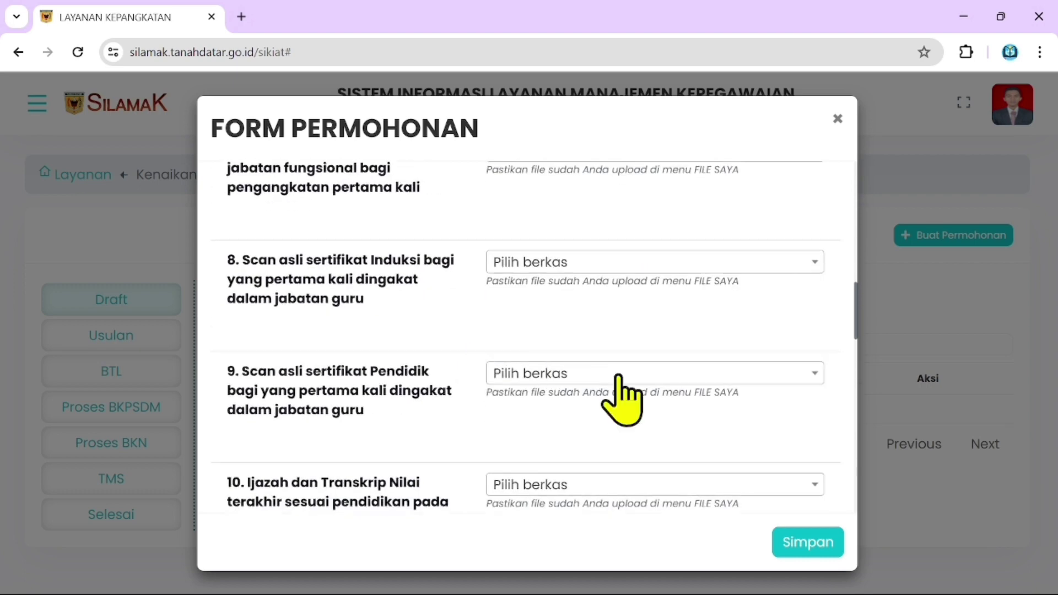
click(806, 542)
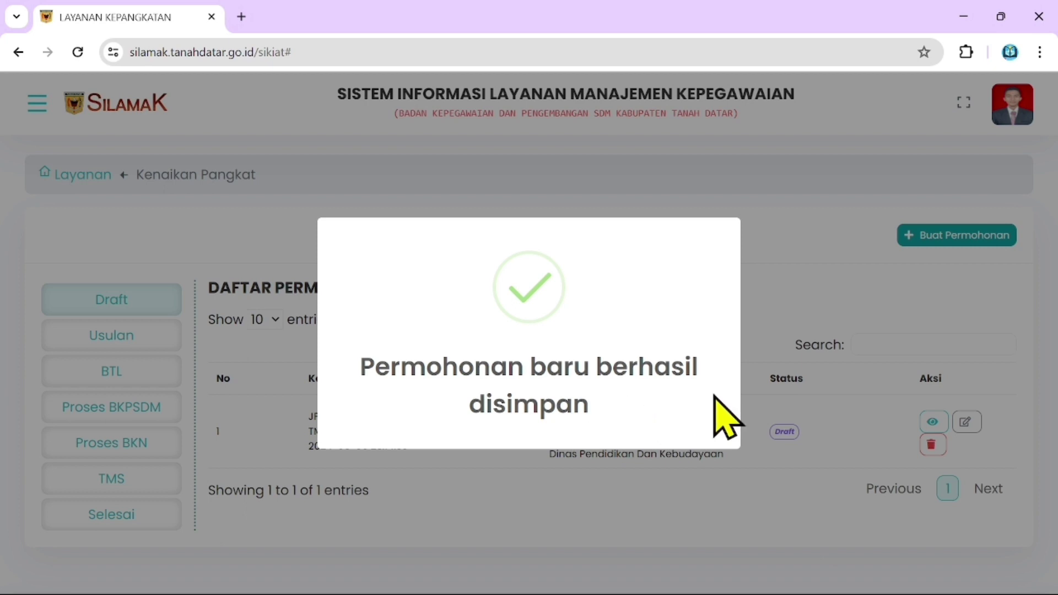
click(685, 529)
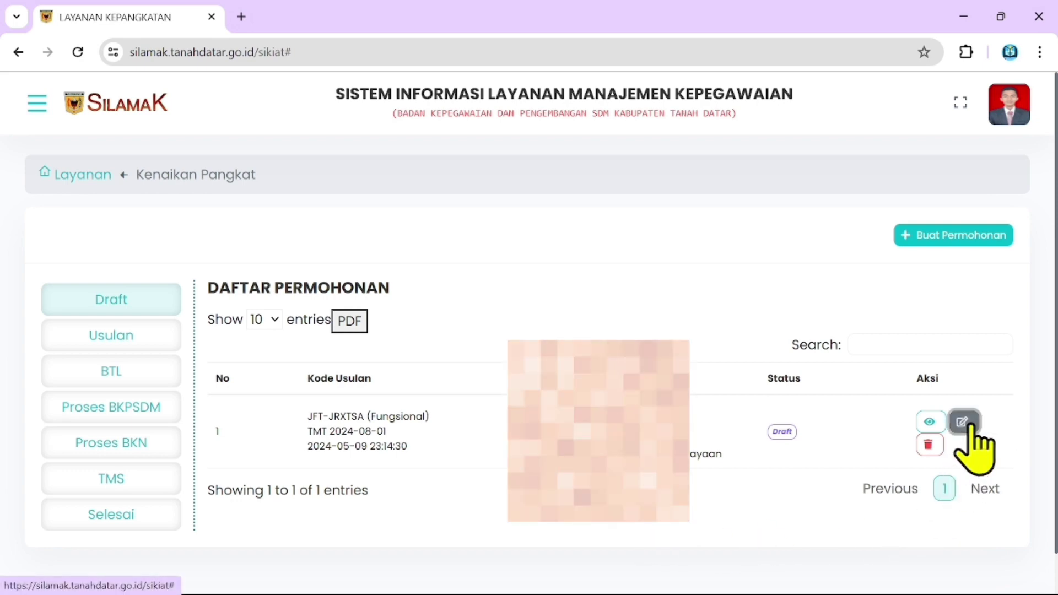
click(965, 424)
scroll(678, 307, down, 5)
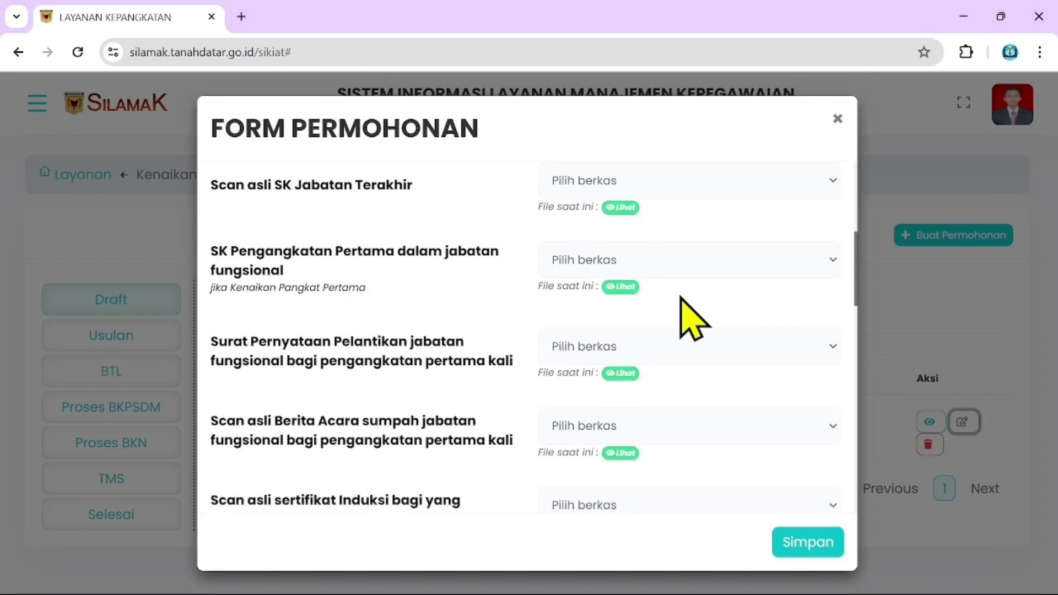
scroll(682, 300, down, 4)
click(707, 259)
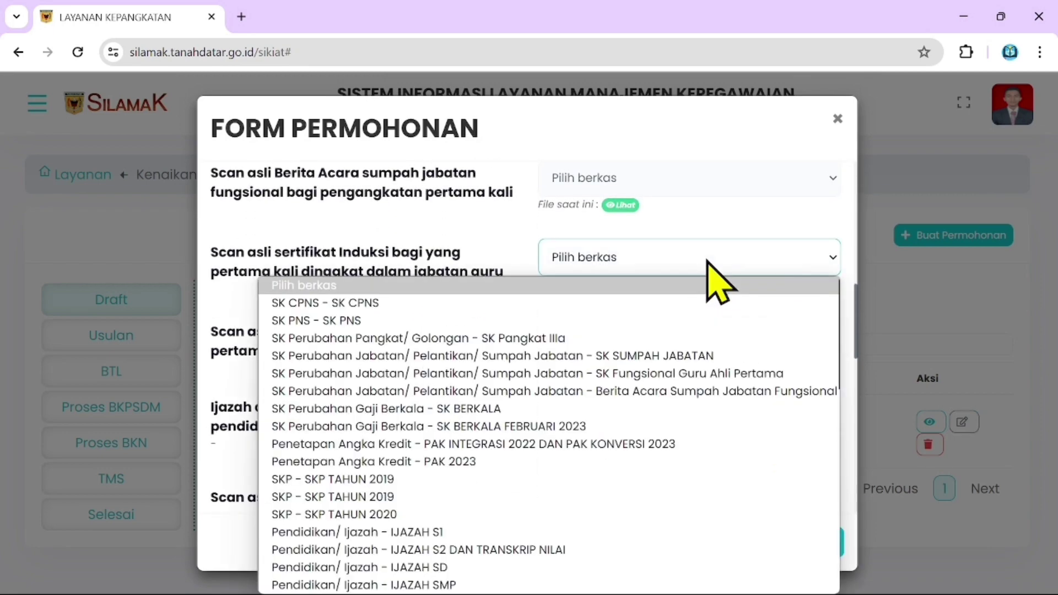
click(707, 259)
scroll(689, 337, down, 10)
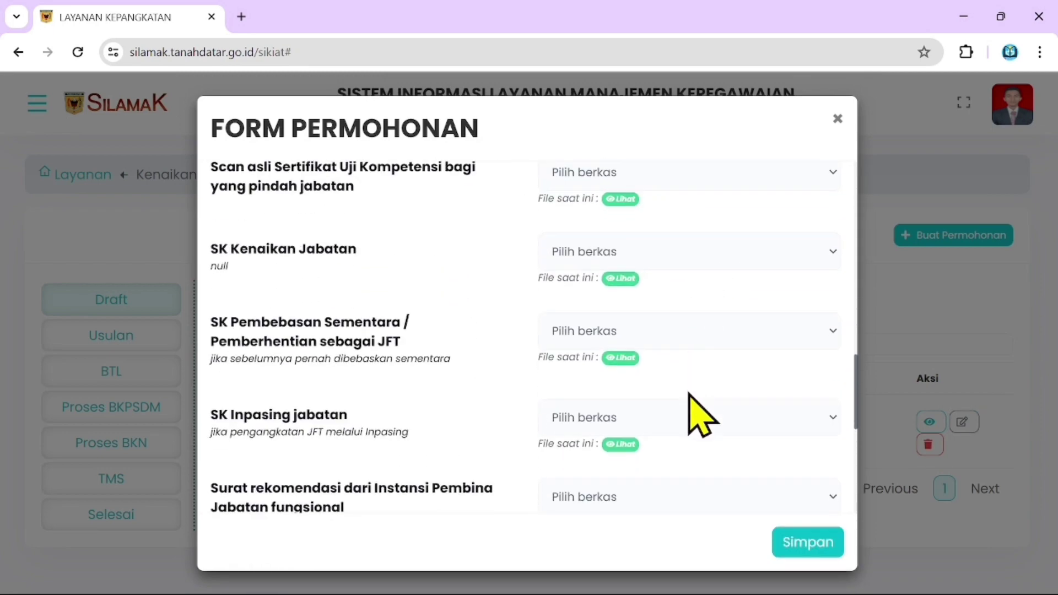
scroll(688, 419, up, 10)
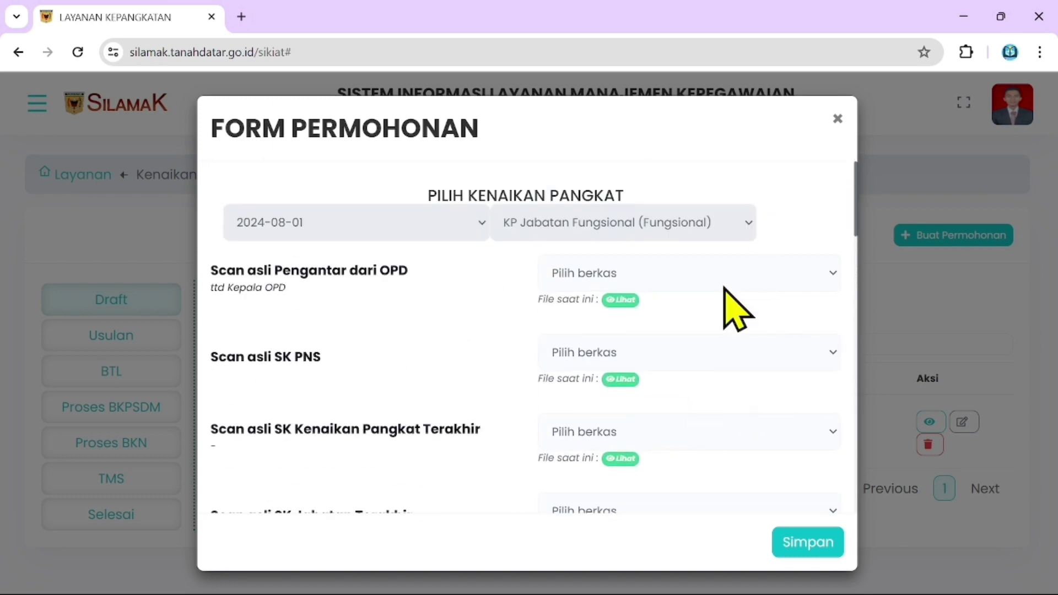
scroll(474, 415, down, 10)
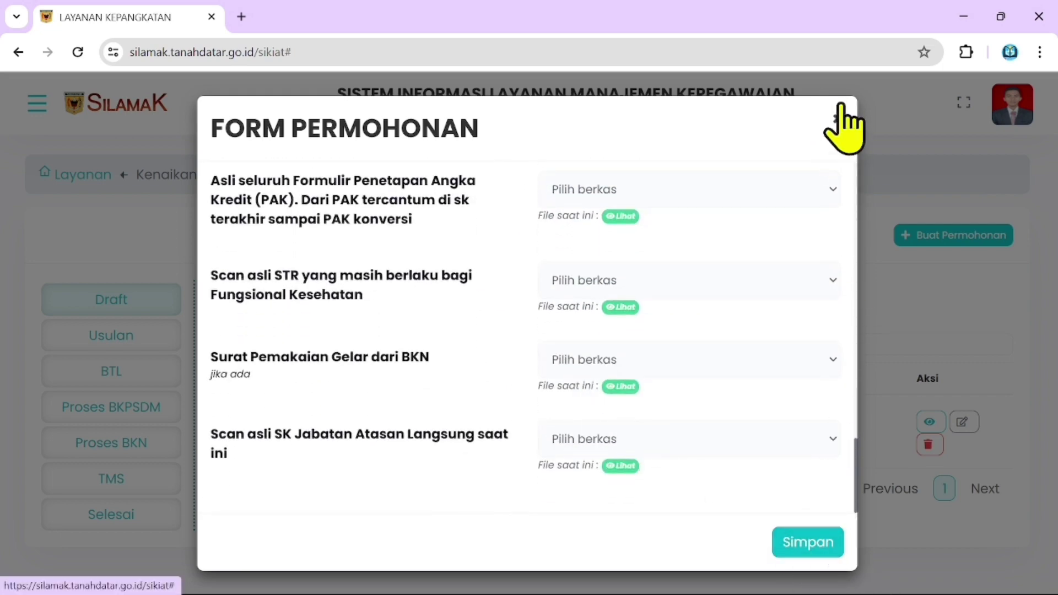
click(713, 203)
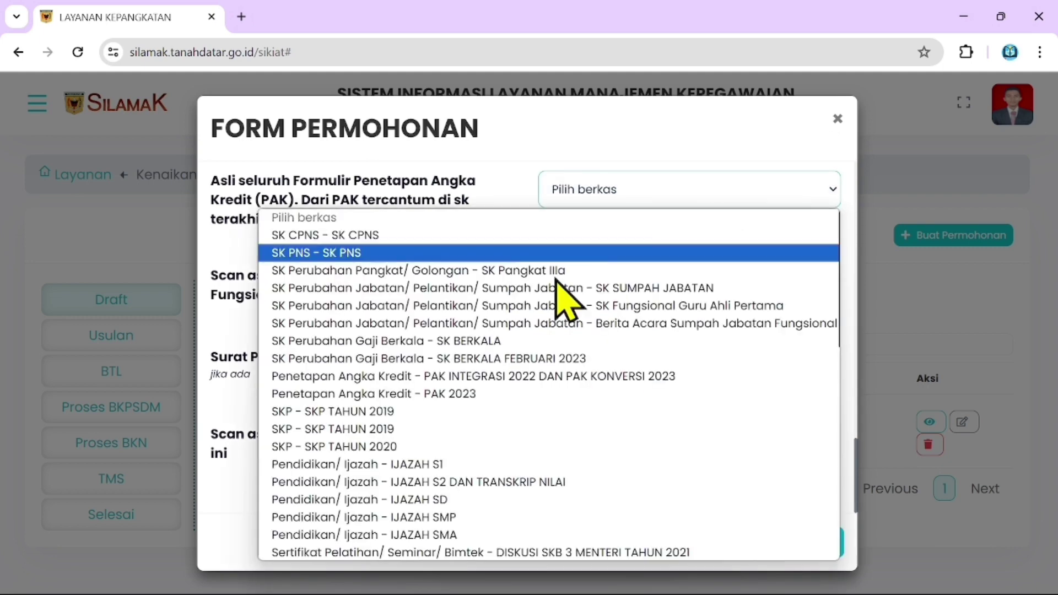
scroll(567, 446, down, 10)
scroll(283, 378, up, 5)
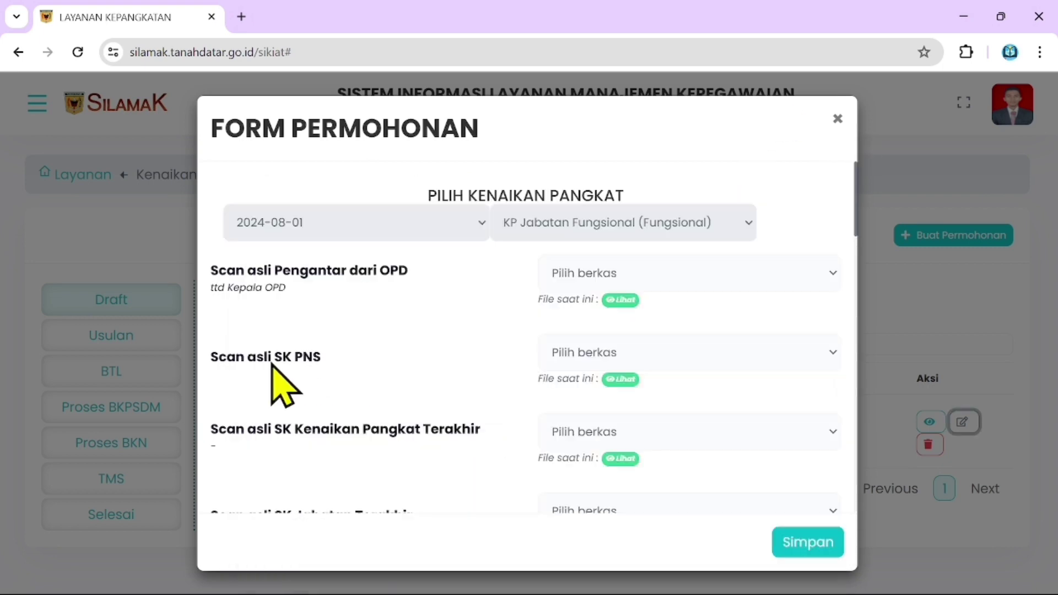
scroll(318, 389, down, 10)
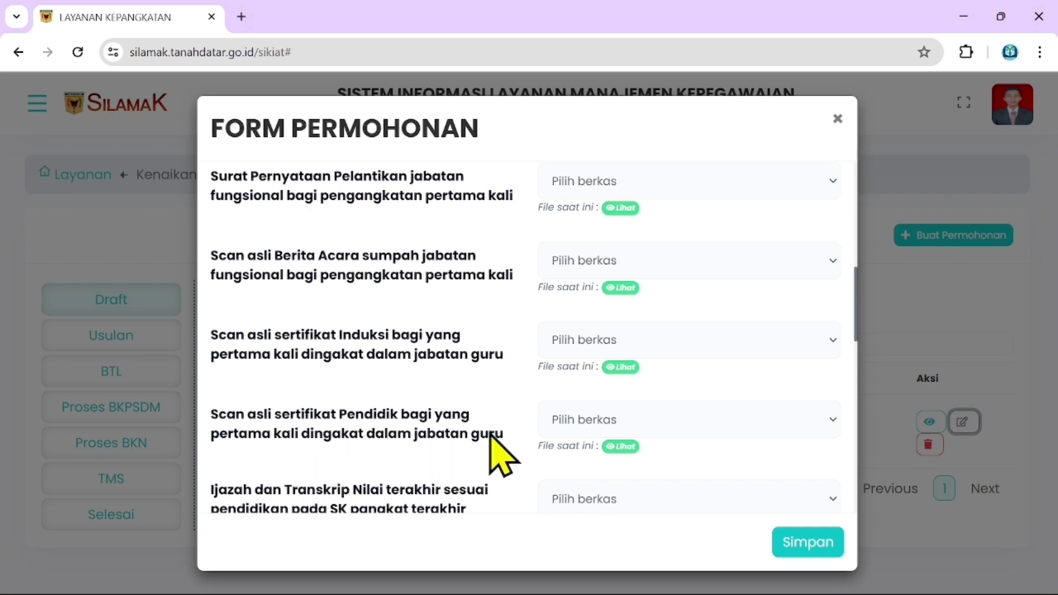
click(623, 425)
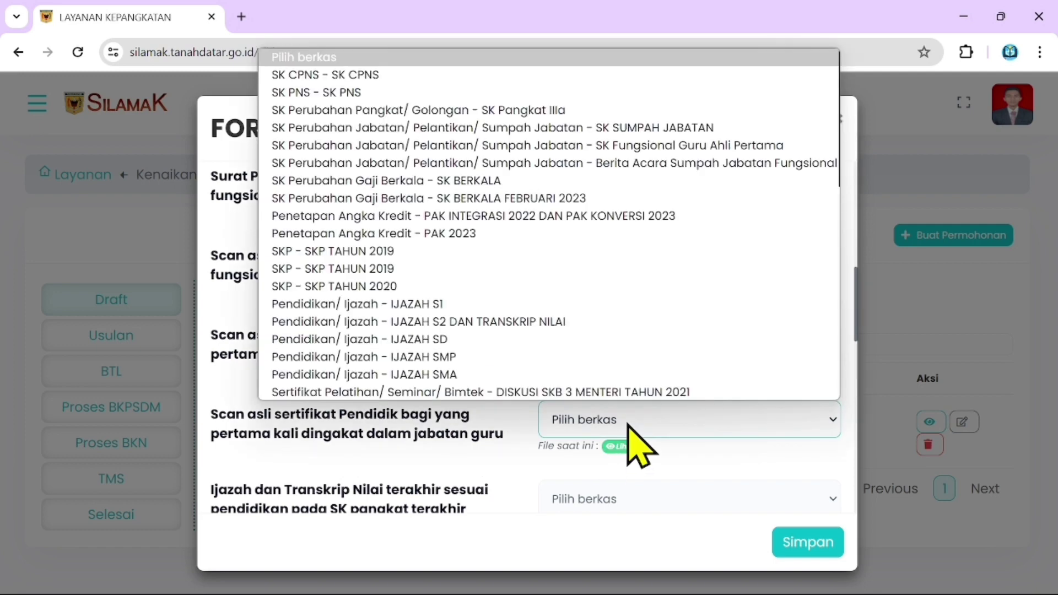
click(745, 432)
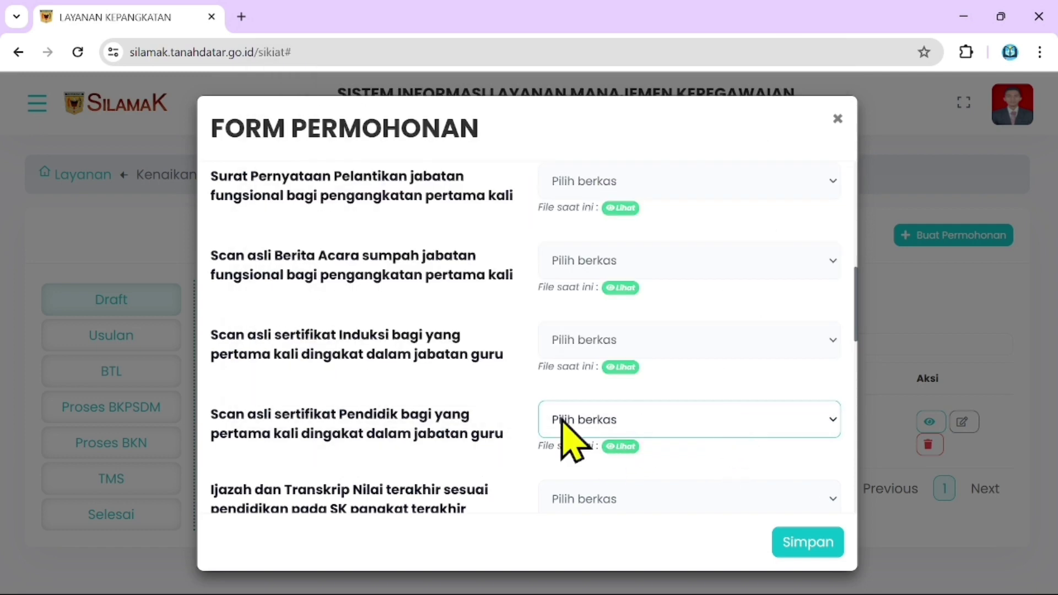
click(837, 119)
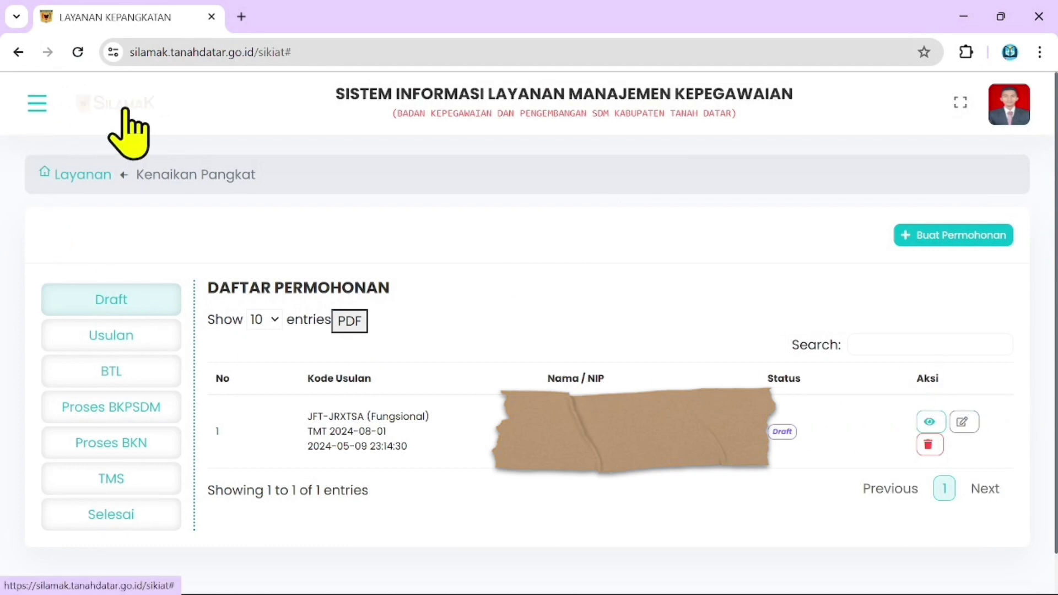
click(37, 104)
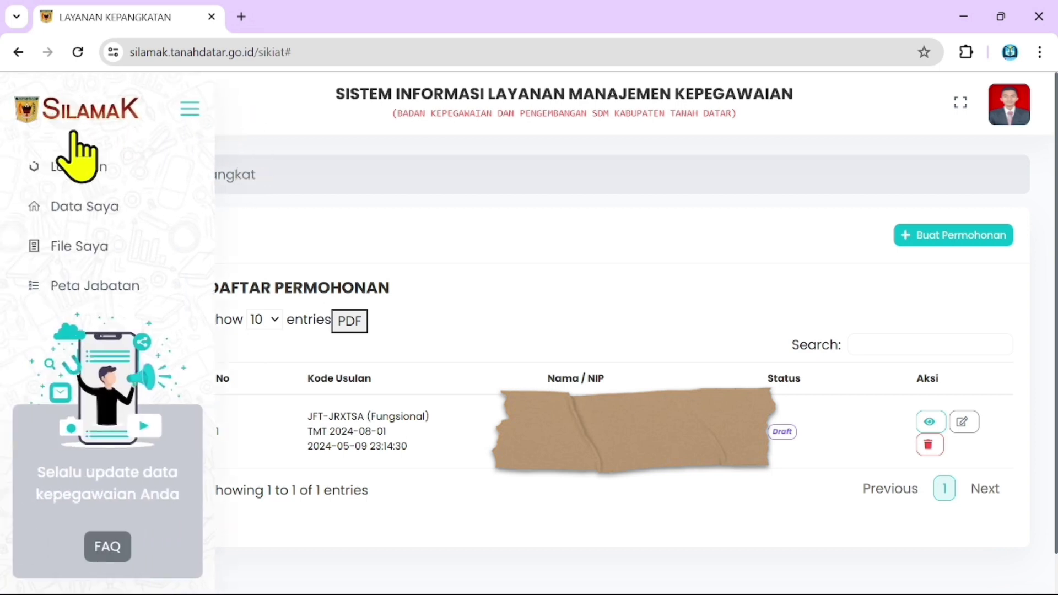
click(190, 110)
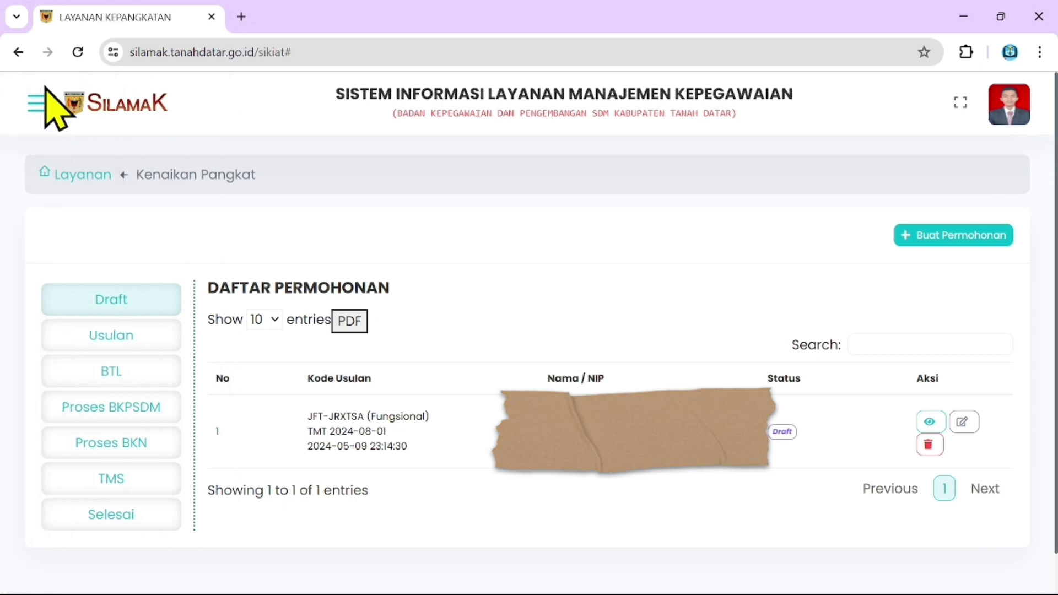
click(37, 104)
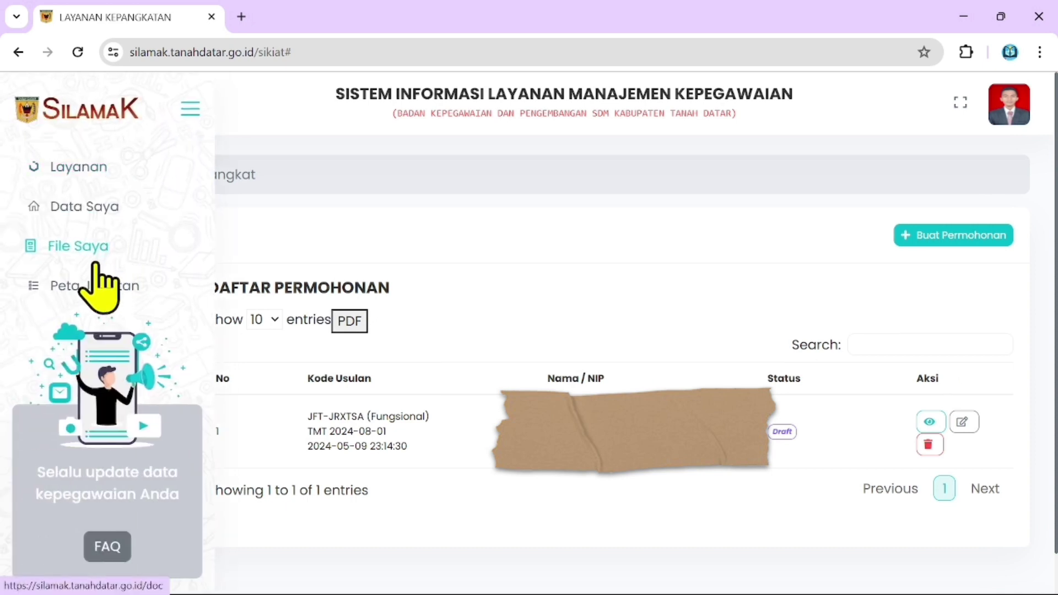
click(66, 246)
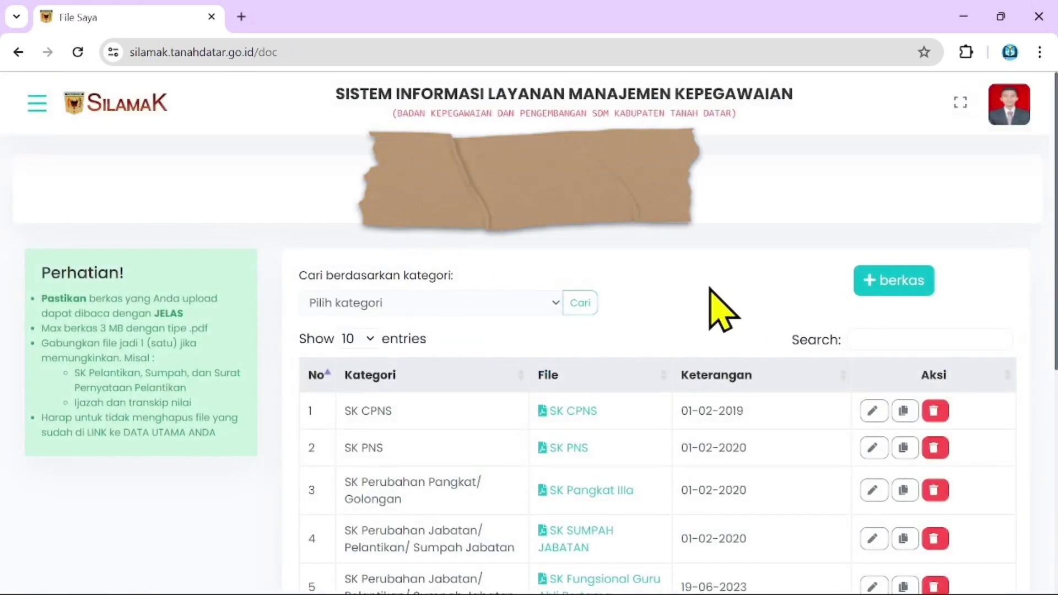
scroll(713, 307, down, 4)
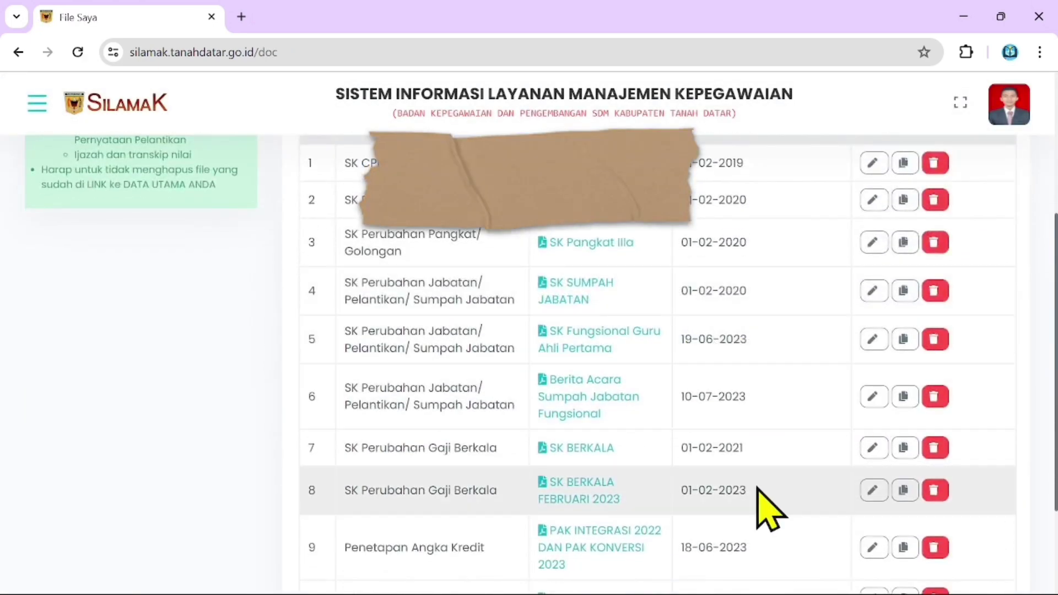
scroll(766, 495, up, 3)
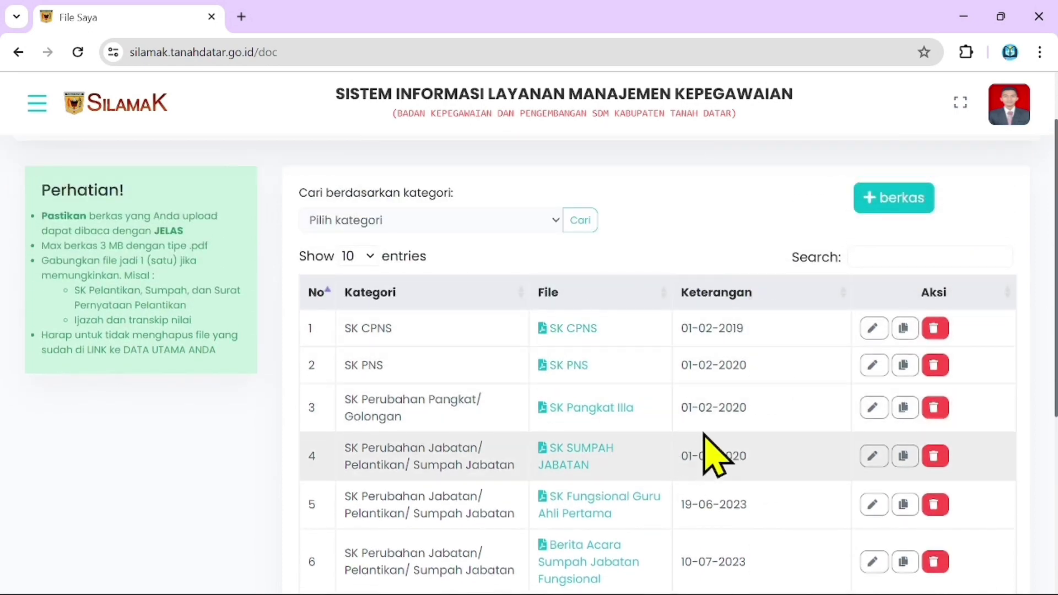
Open the new-document upload form and inspect its document type list and alternative name field.
click(894, 200)
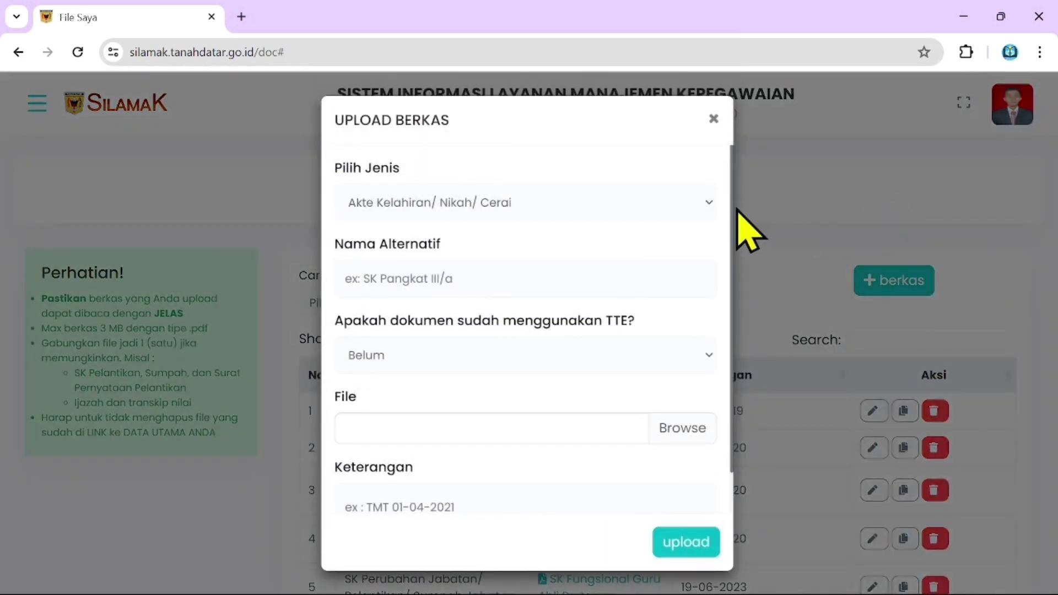
click(516, 204)
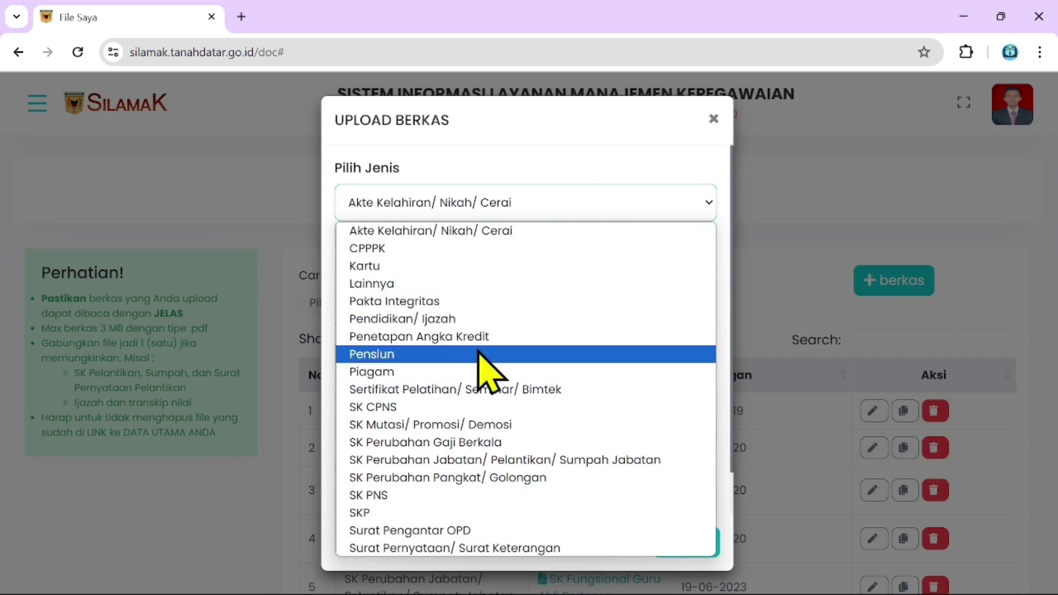
click(713, 120)
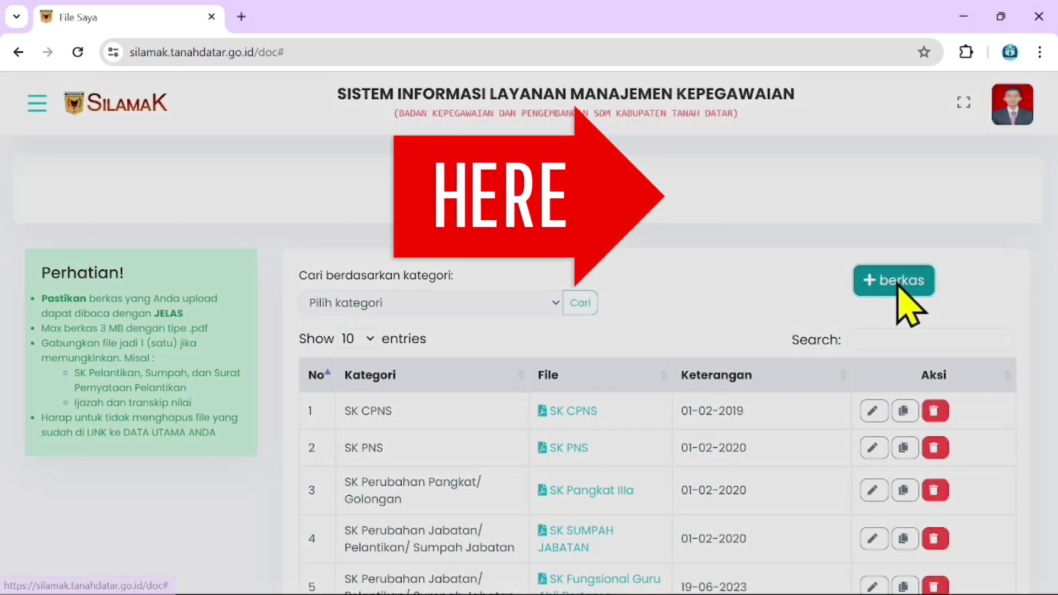
click(901, 282)
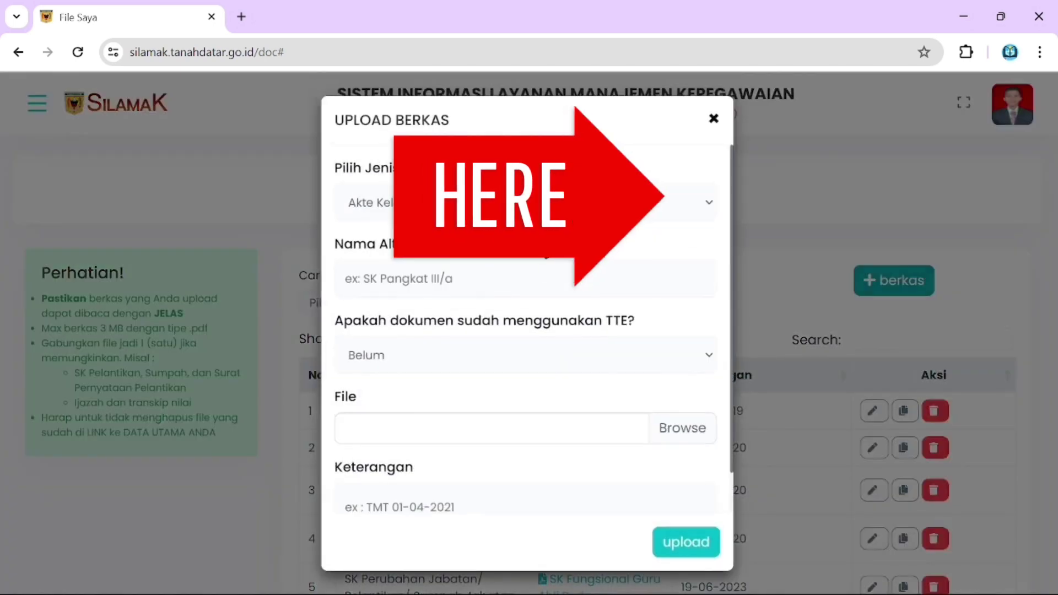
click(523, 204)
click(527, 209)
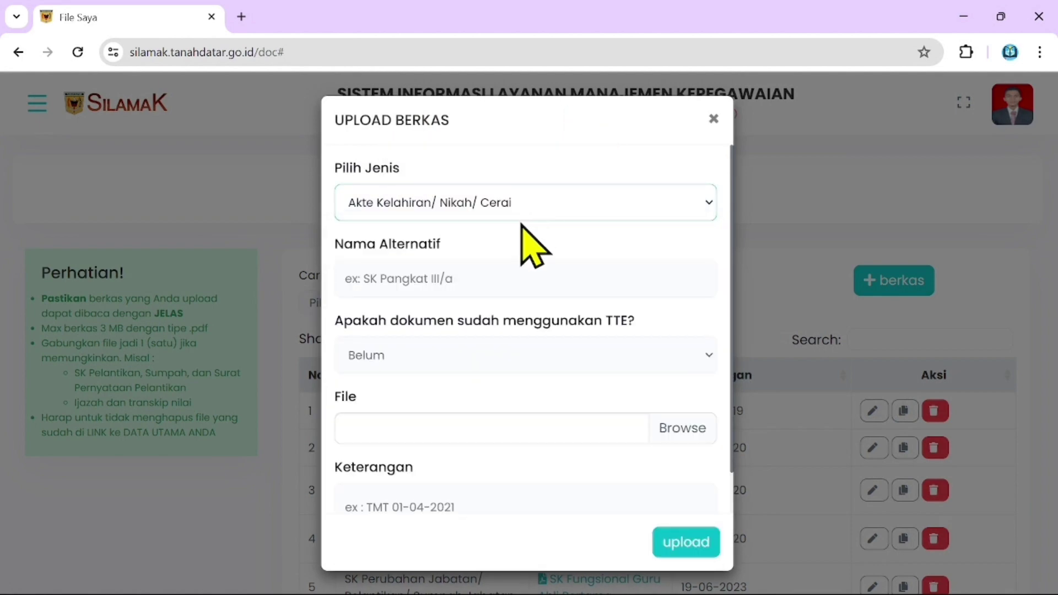
click(496, 293)
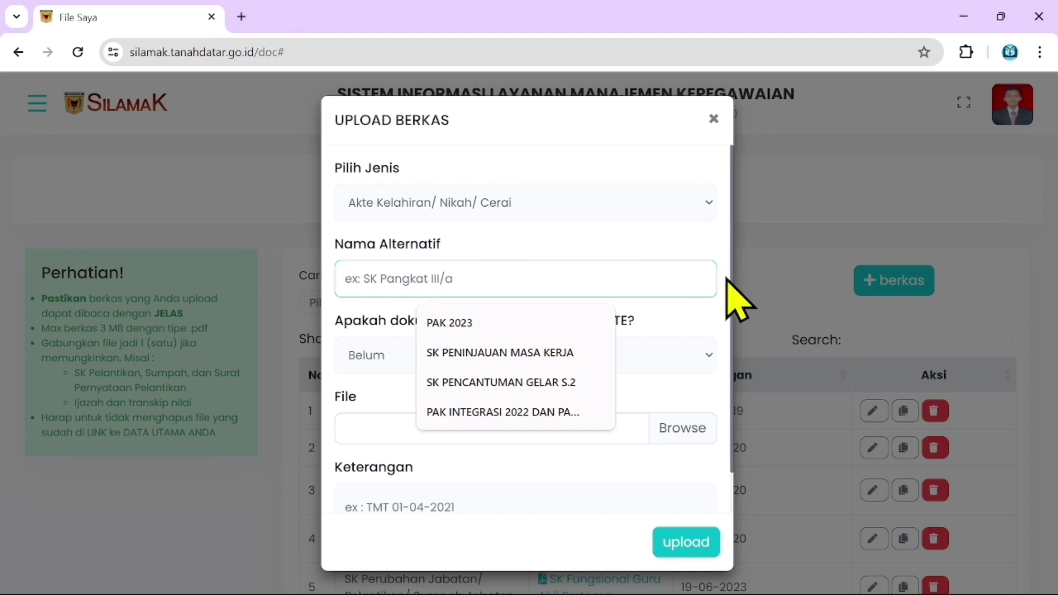
click(560, 216)
click(560, 216)
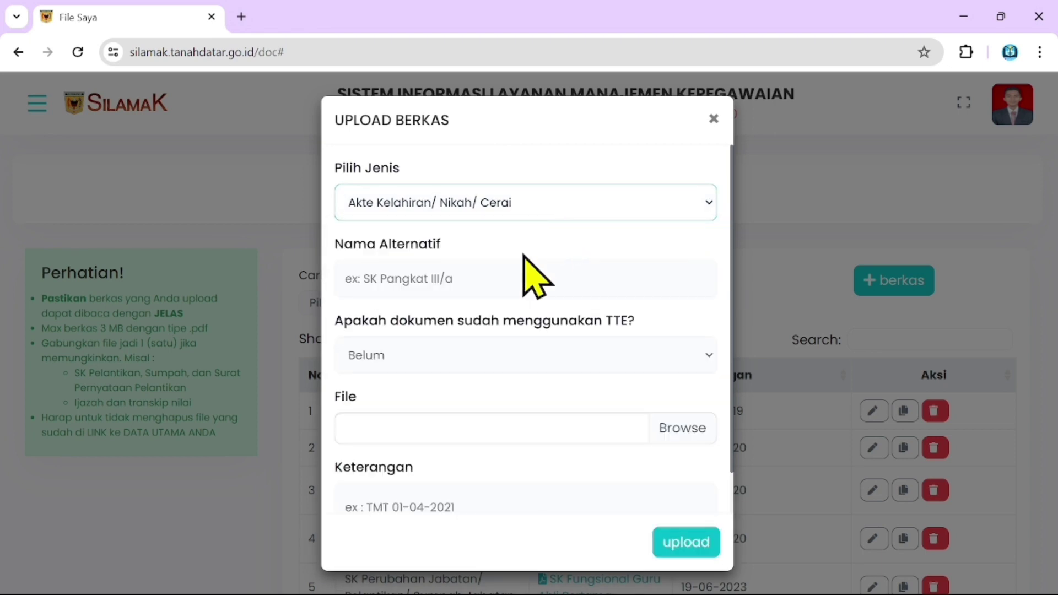
Check the TTE choices (left at Belum) and file browser, then close the form without uploading.
click(604, 367)
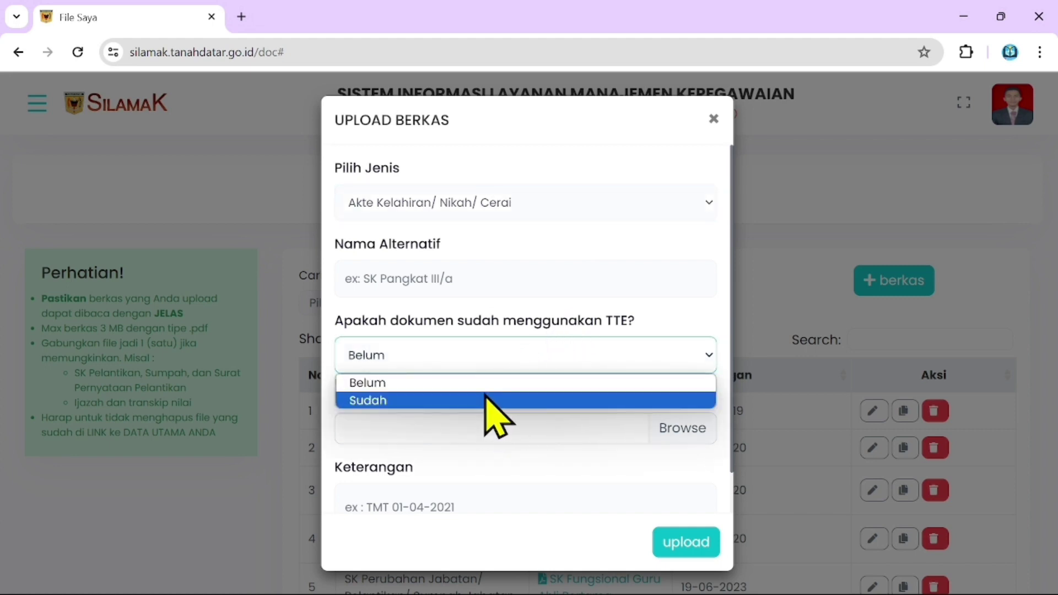
click(510, 358)
click(510, 358)
click(510, 358)
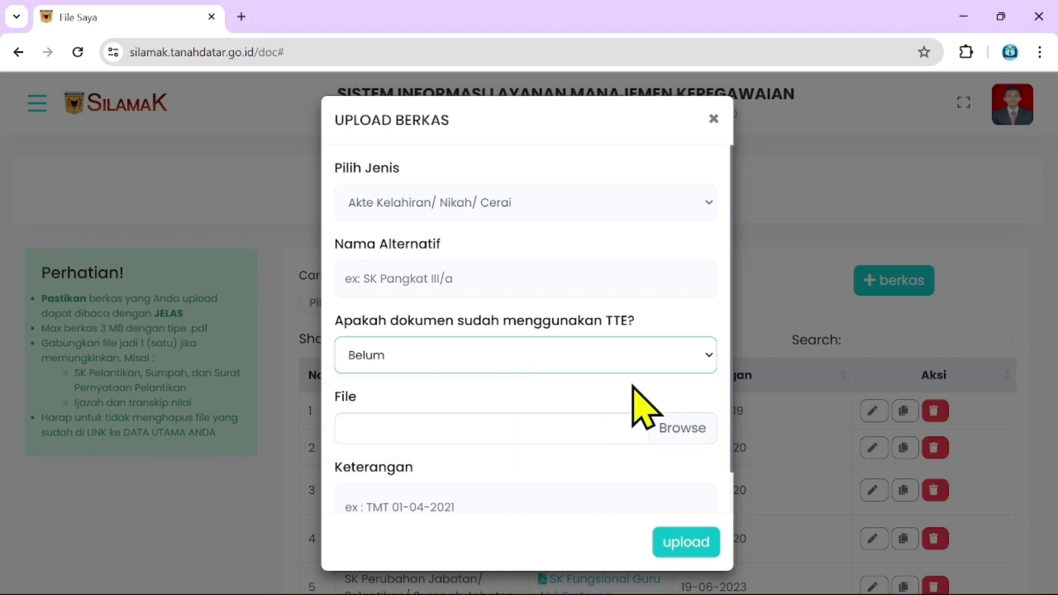
click(673, 428)
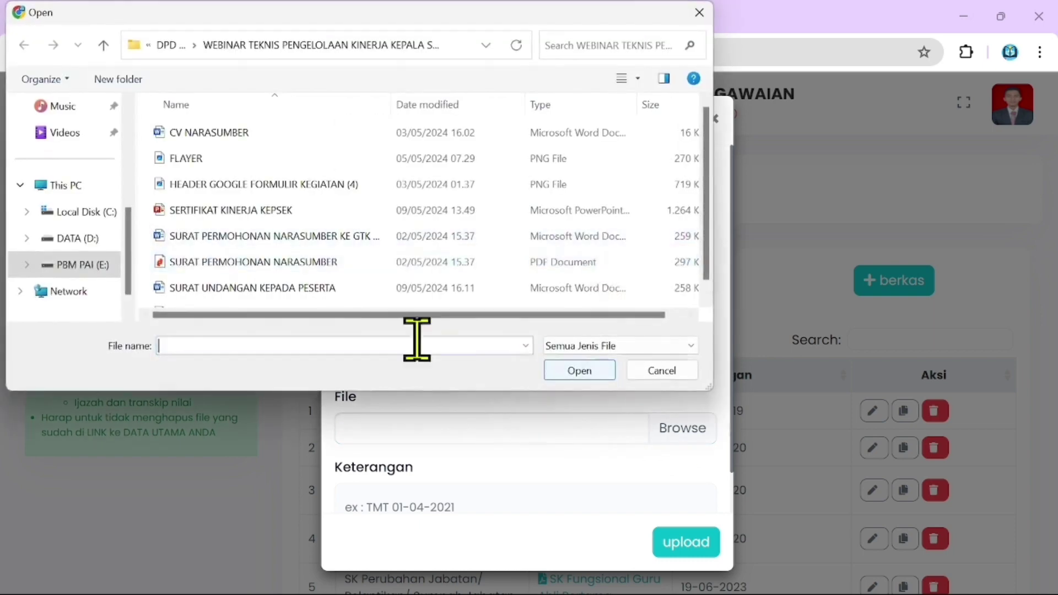
click(700, 14)
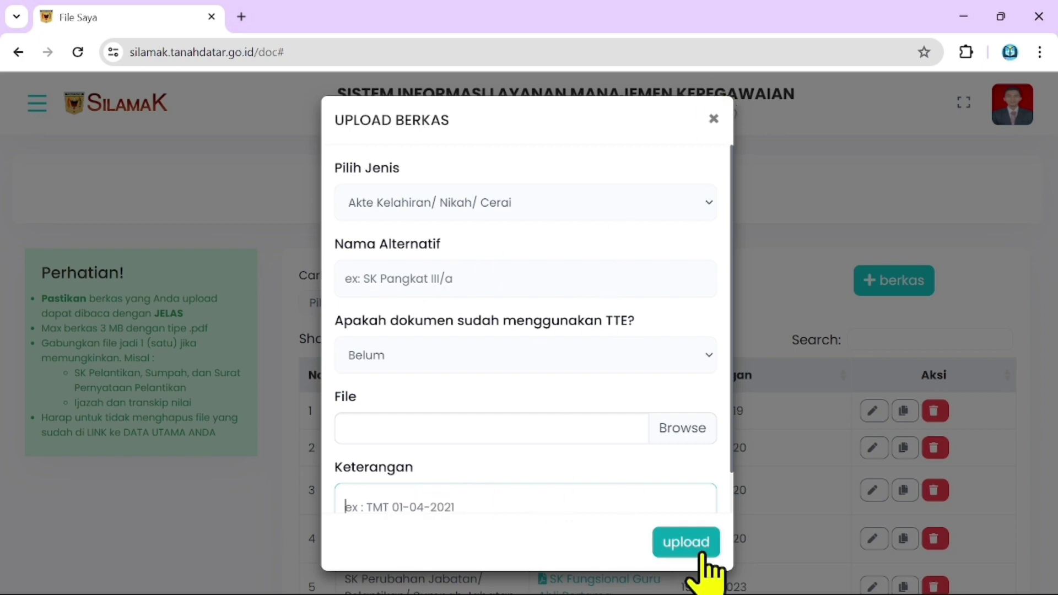
click(713, 119)
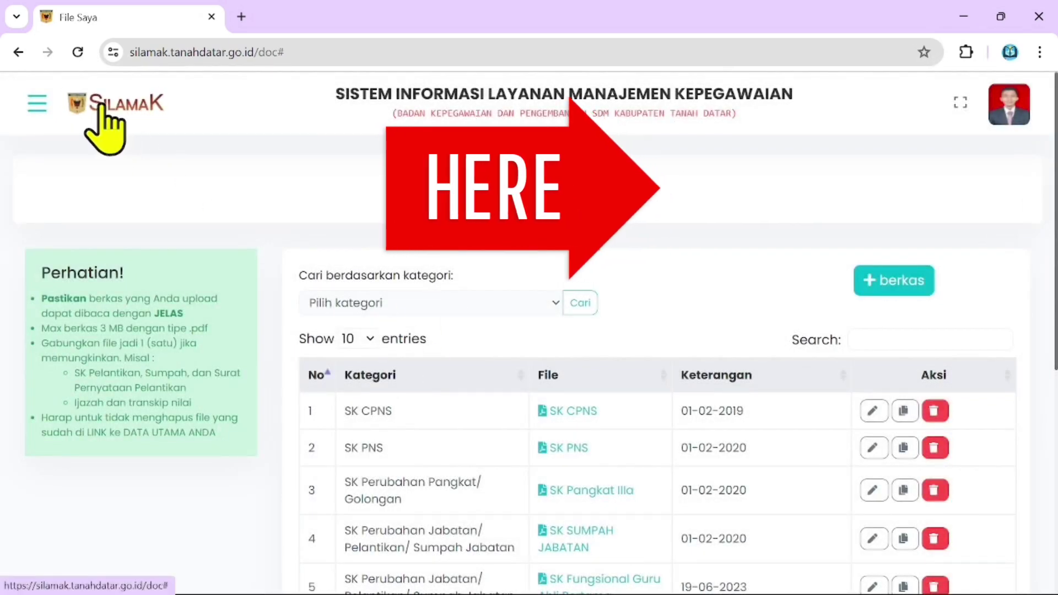
Go to the Layanan services page through the side navigation.
click(41, 104)
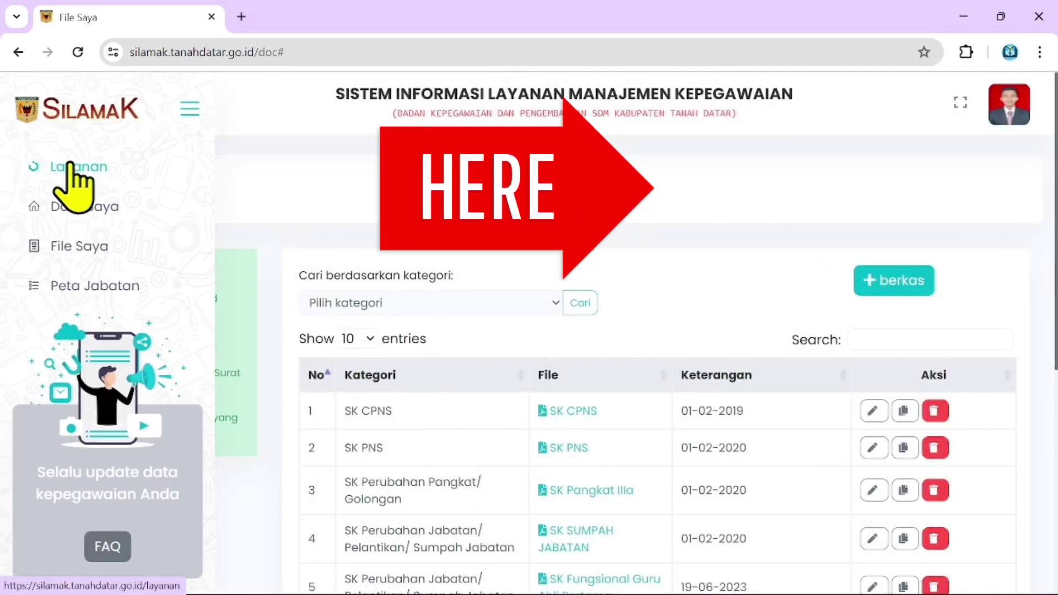
click(184, 109)
click(37, 105)
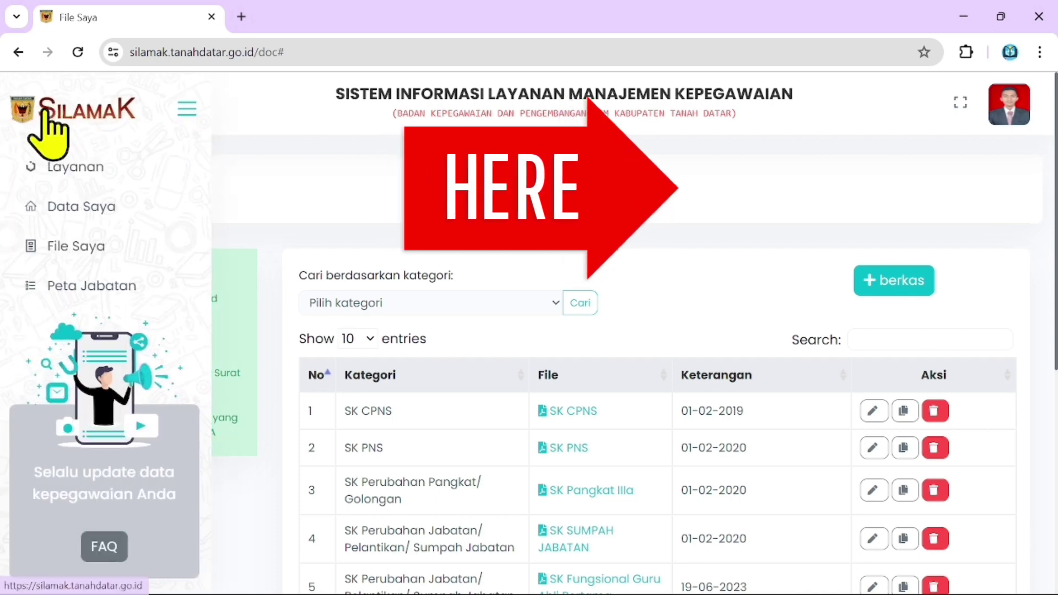
click(86, 172)
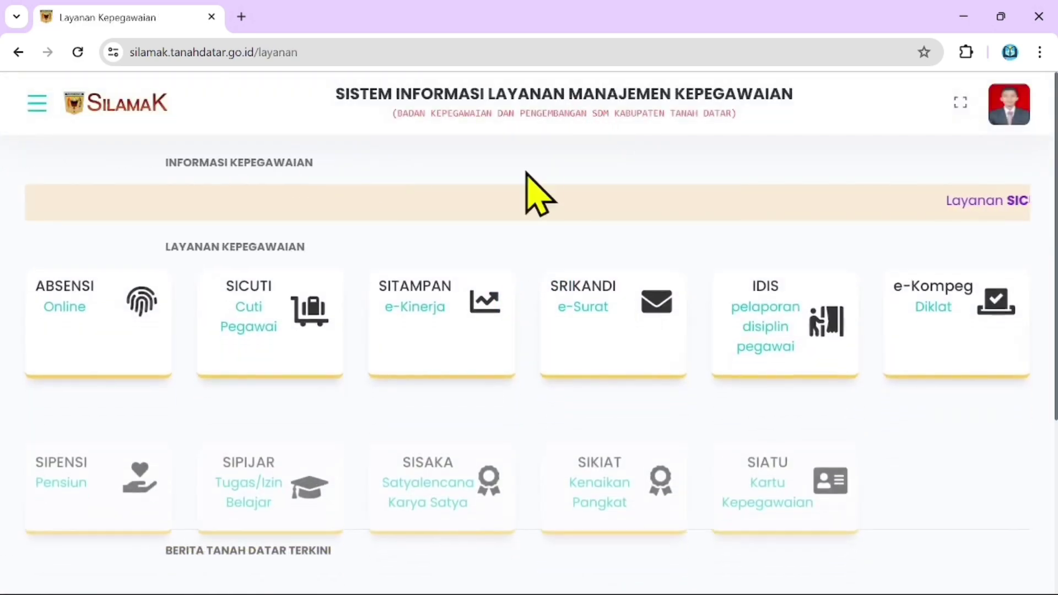
click(597, 460)
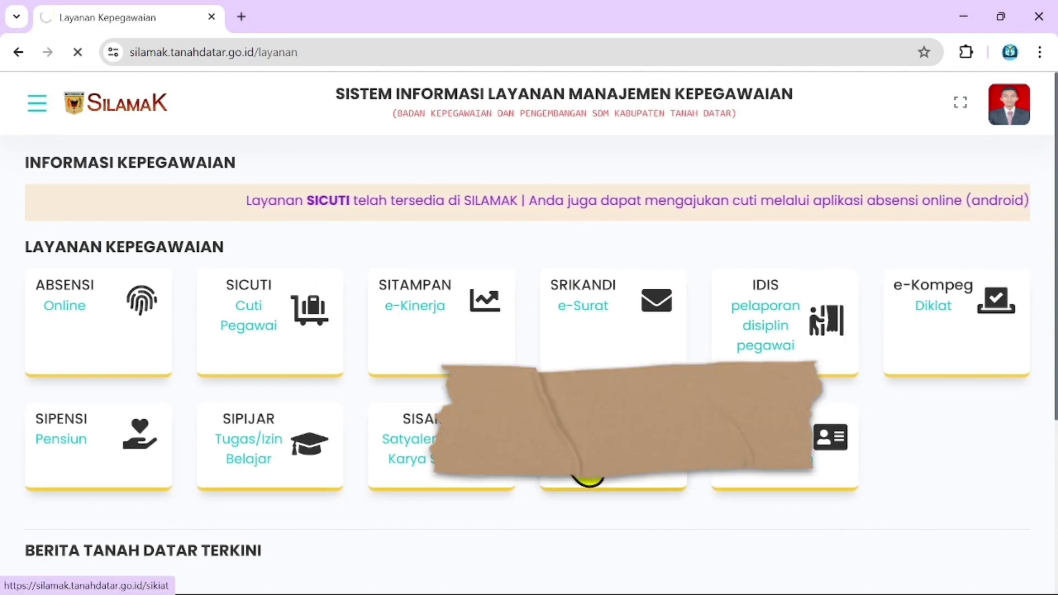
scroll(909, 419, down, 1)
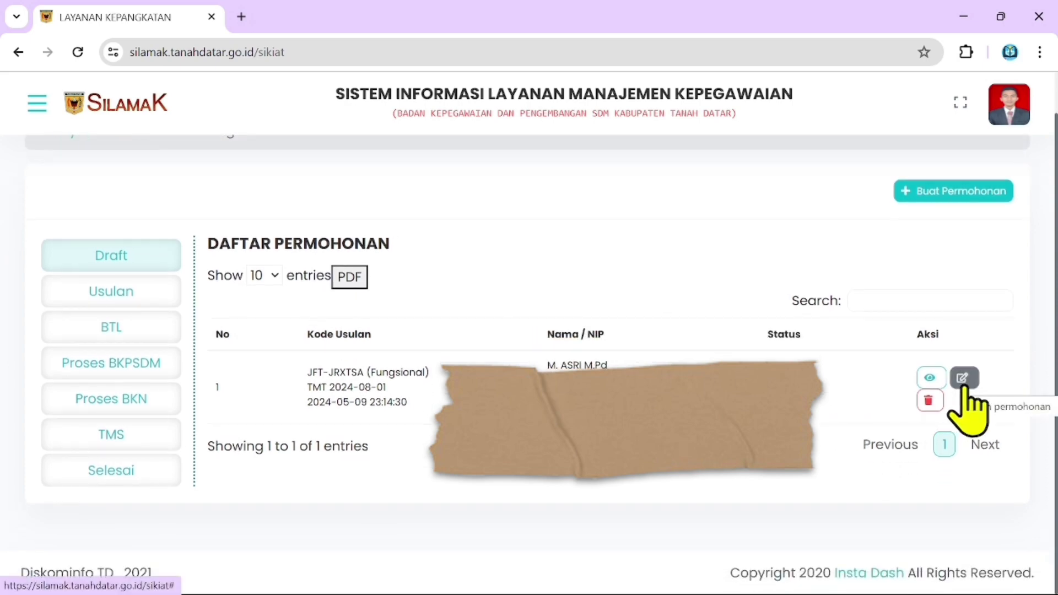
click(963, 381)
Review the form fields, leaving Scan asli SK Jabatan Terakhir unselected, and close it unsaved.
scroll(614, 354, down, 4)
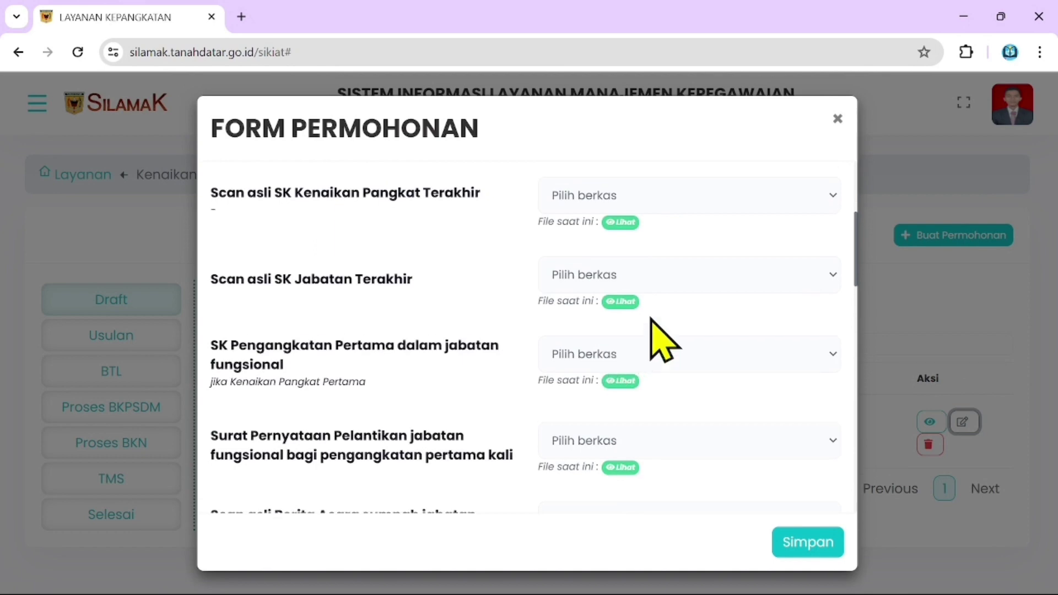
scroll(664, 339, up, 1)
scroll(694, 322, down, 1)
click(669, 264)
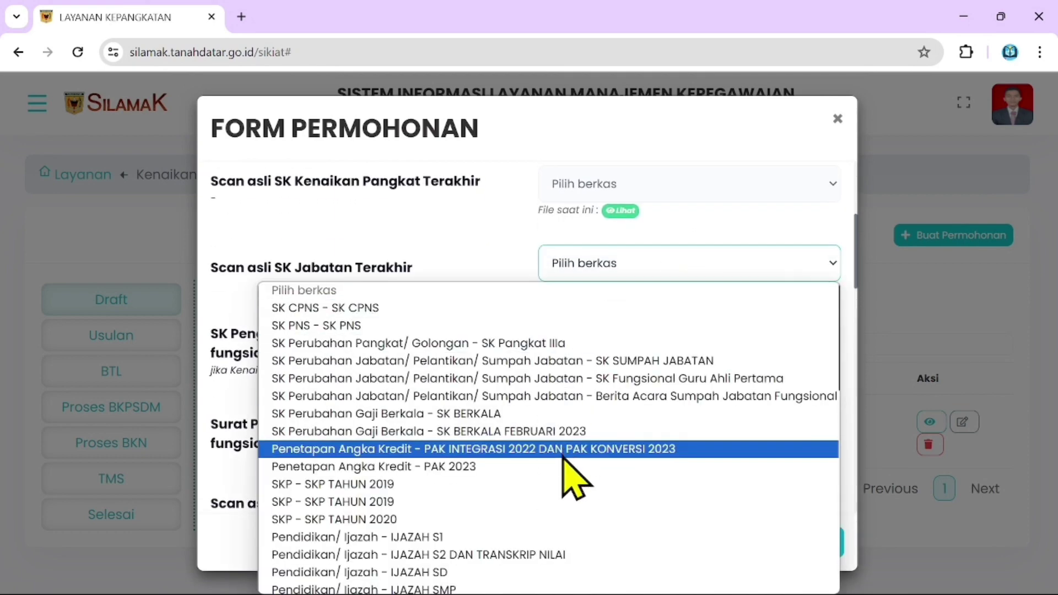
click(736, 264)
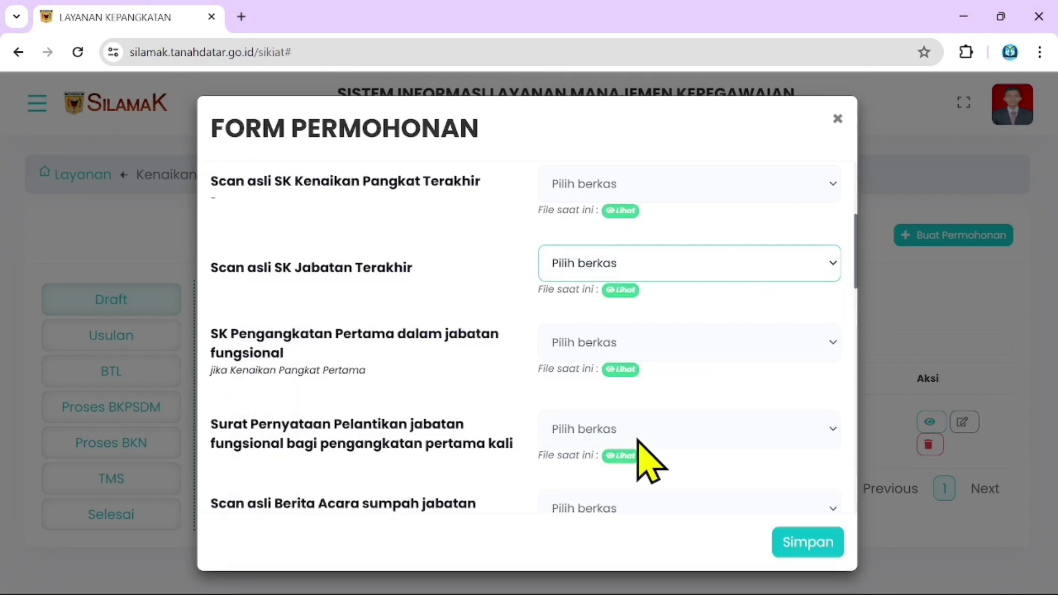
scroll(639, 441, down, 4)
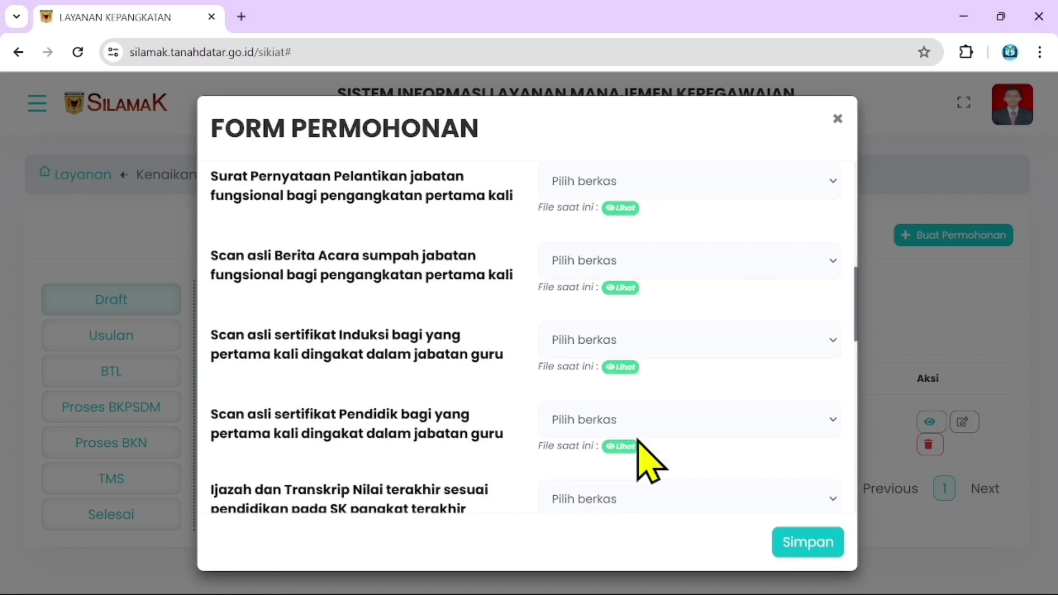
scroll(639, 441, down, 3)
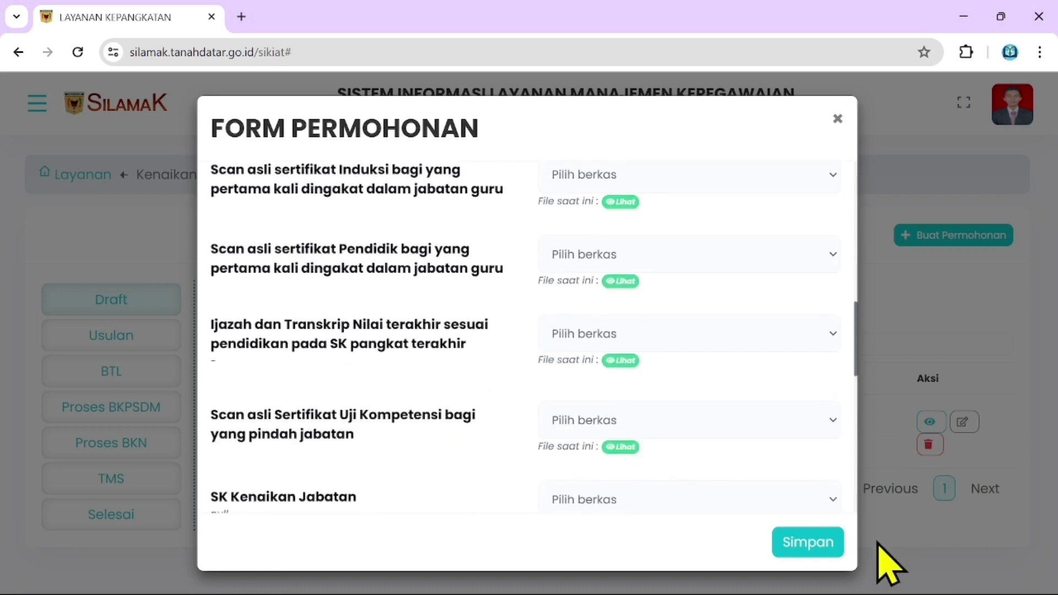
scroll(427, 342, down, 4)
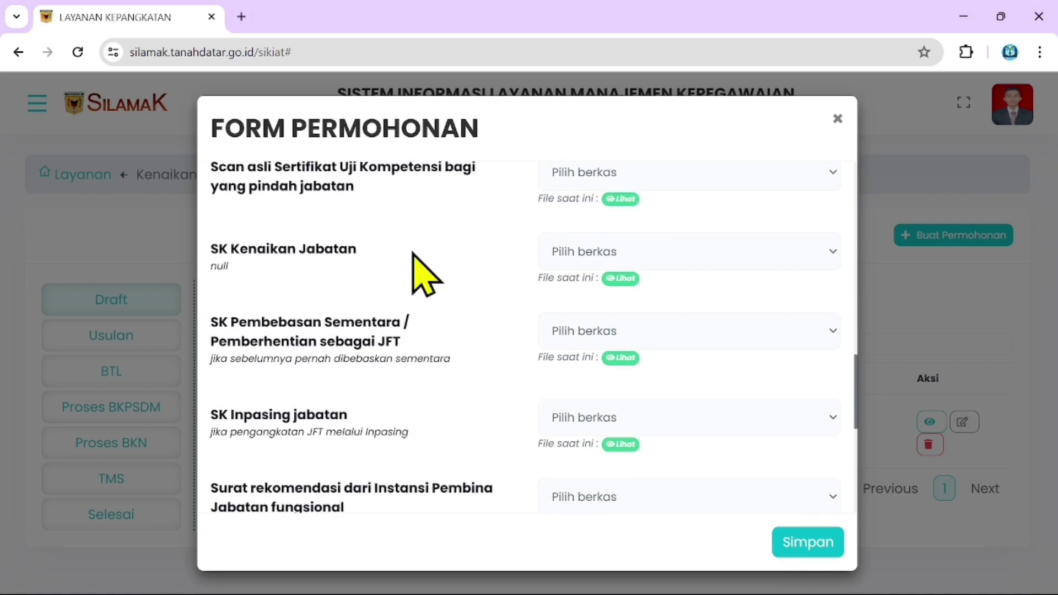
scroll(408, 314, down, 3)
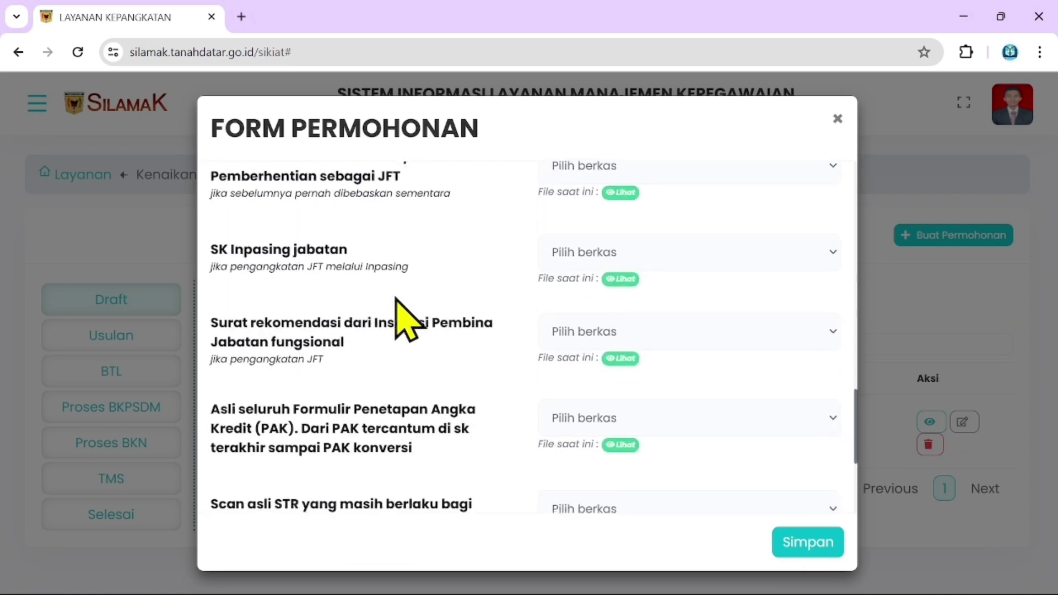
scroll(462, 410, down, 4)
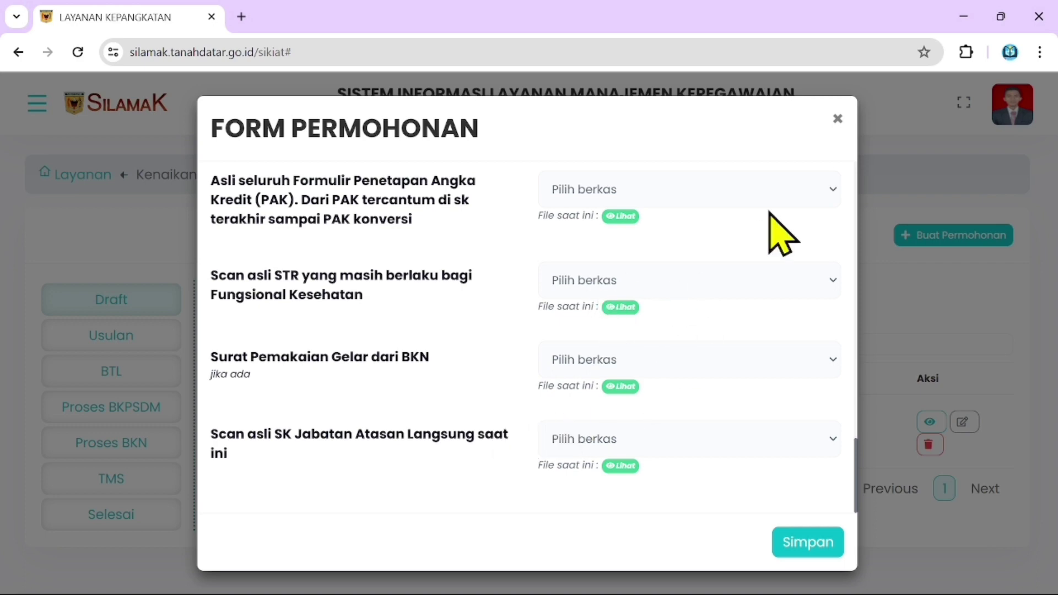
click(838, 119)
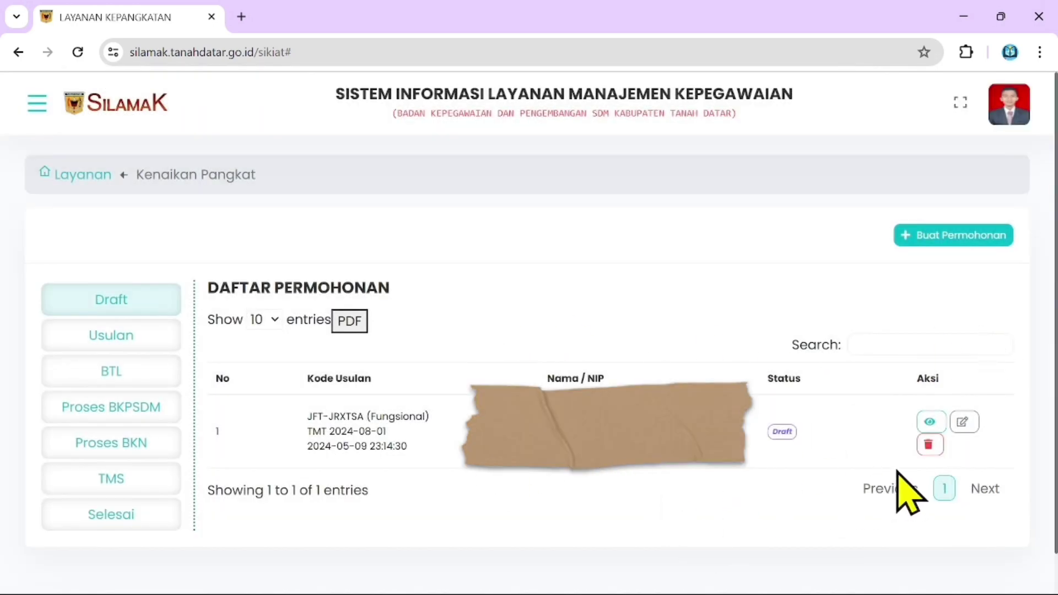
click(928, 420)
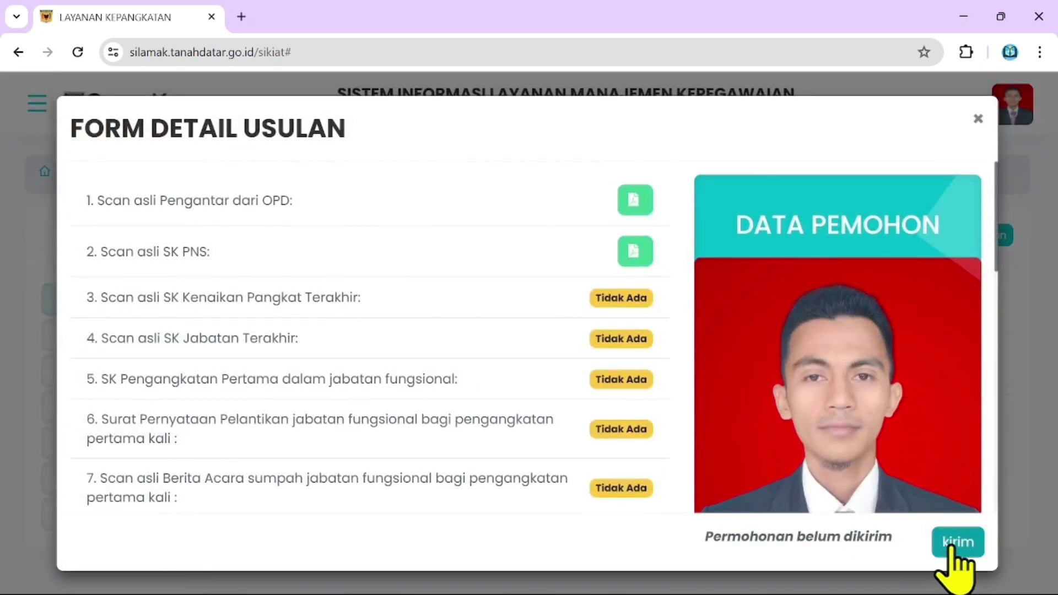
scroll(606, 330, down, 5)
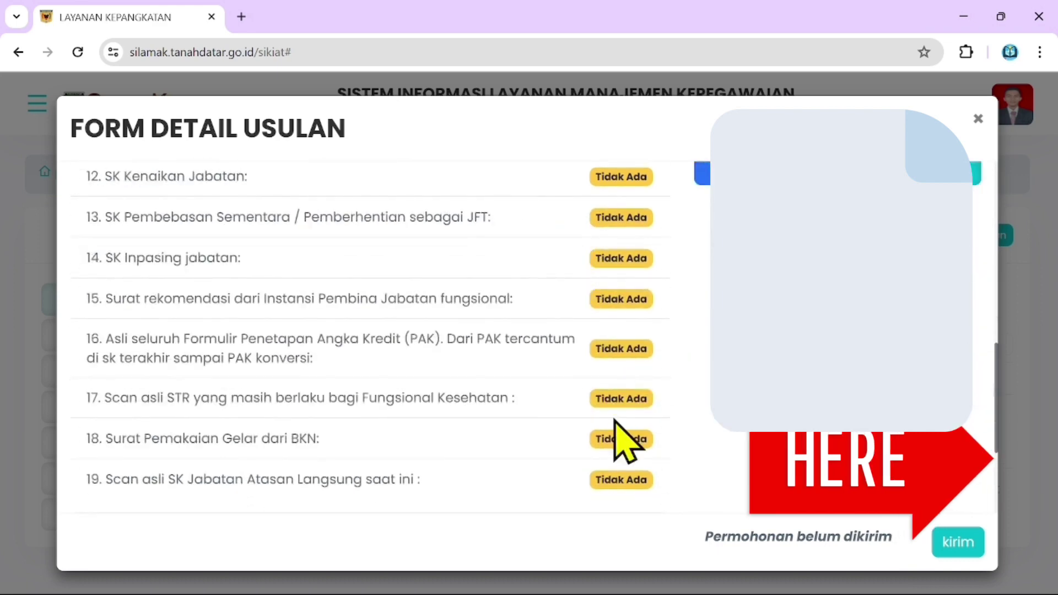
scroll(622, 330, down, 3)
scroll(618, 406, up, 10)
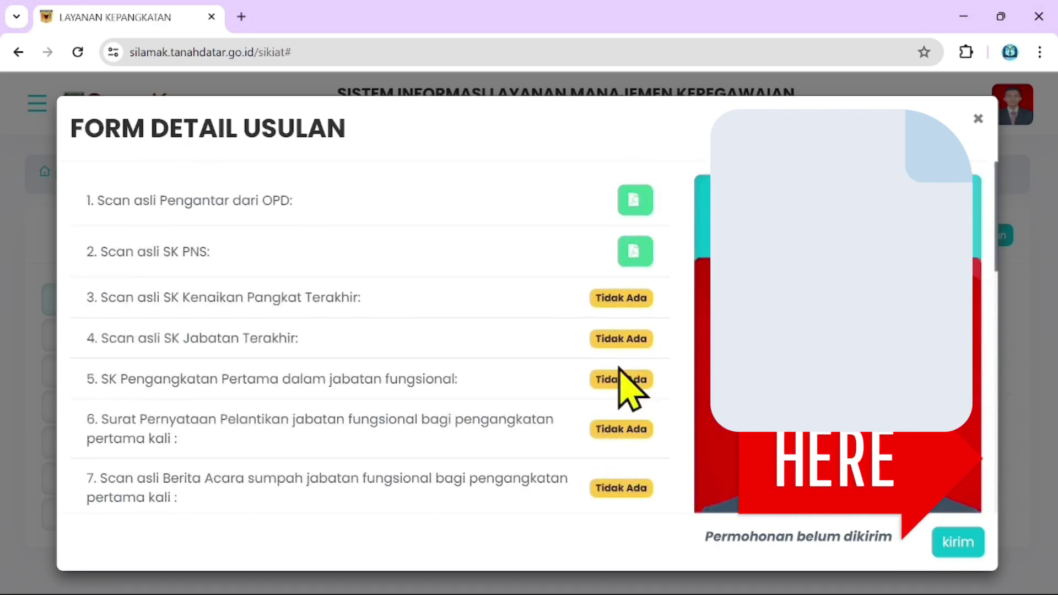
scroll(630, 389, down, 5)
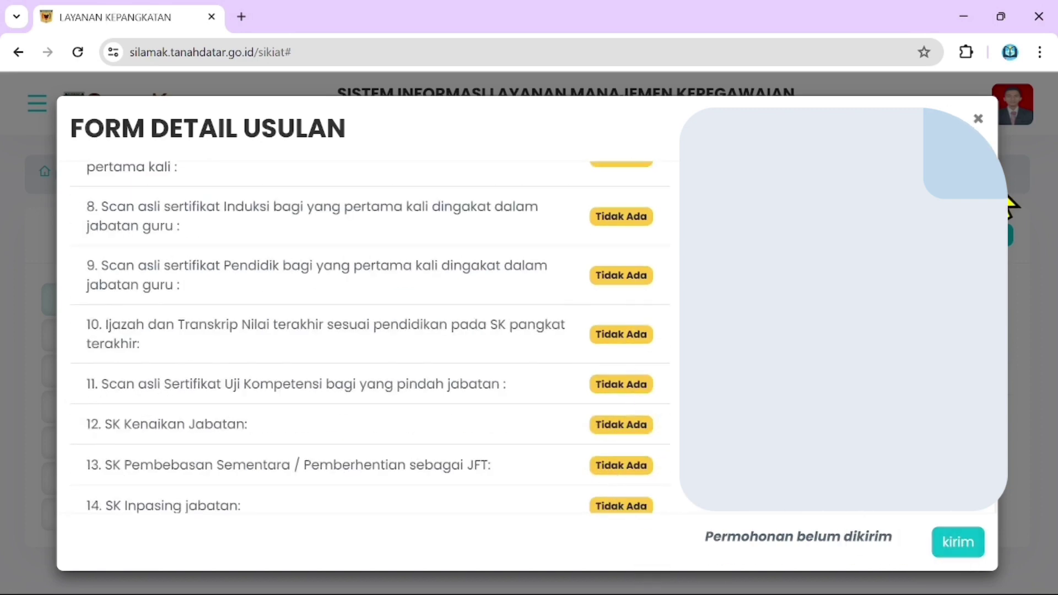
click(978, 119)
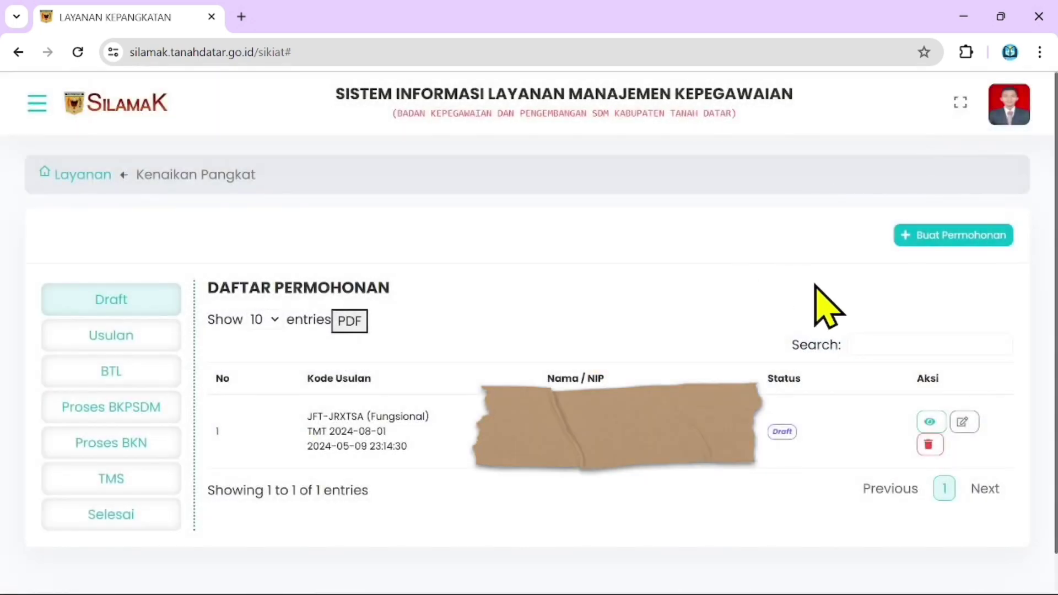
scroll(812, 357, down, 2)
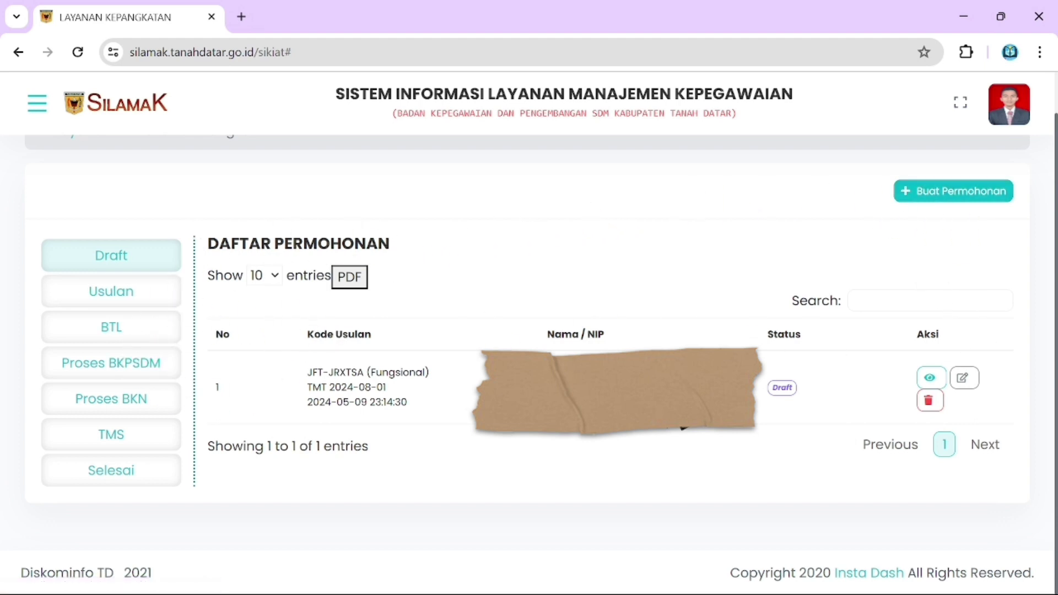
click(134, 294)
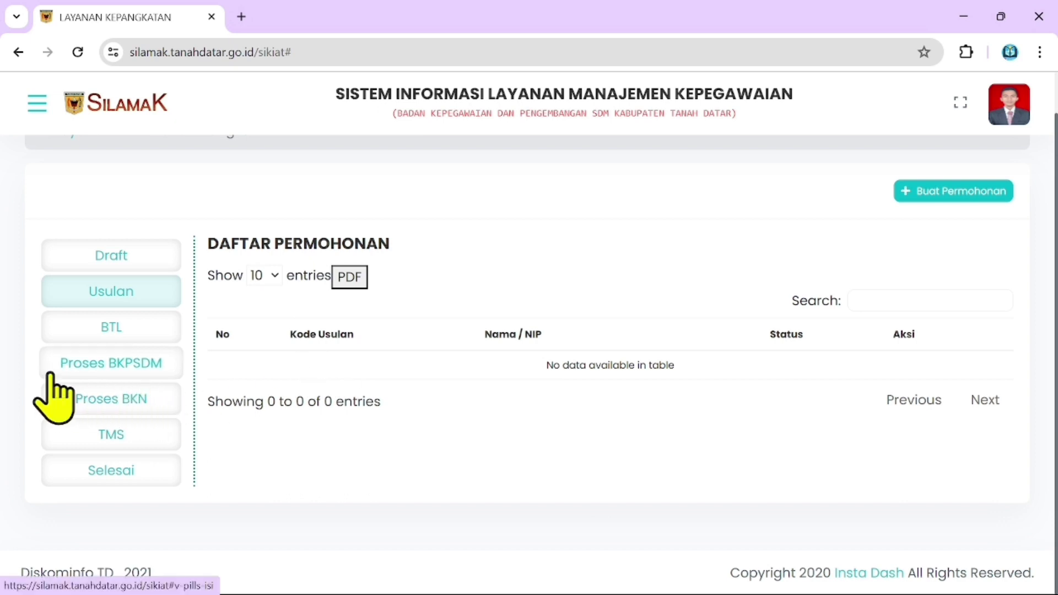
click(95, 368)
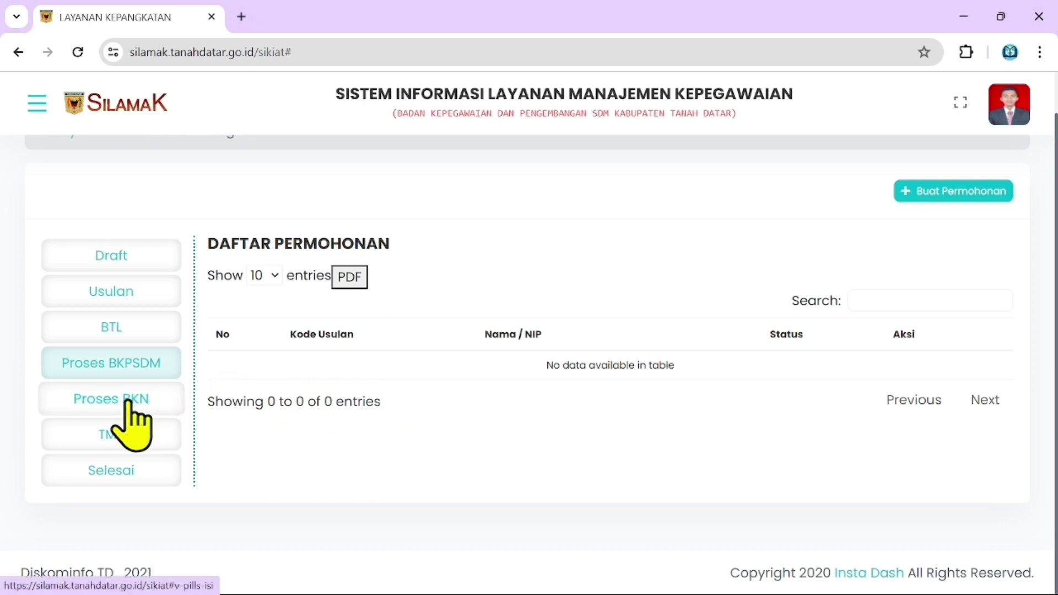
click(124, 337)
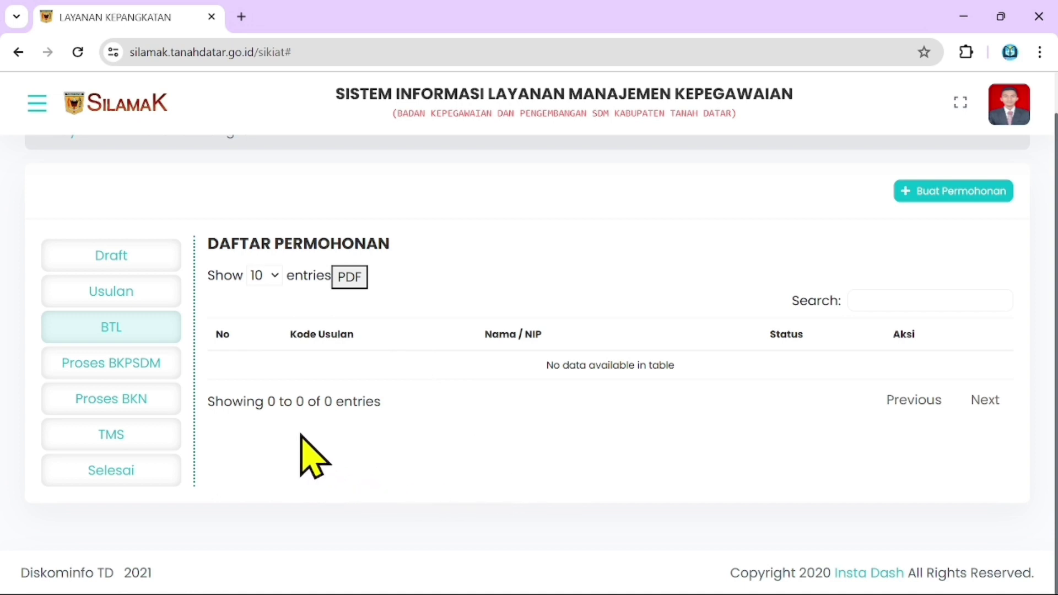
click(124, 400)
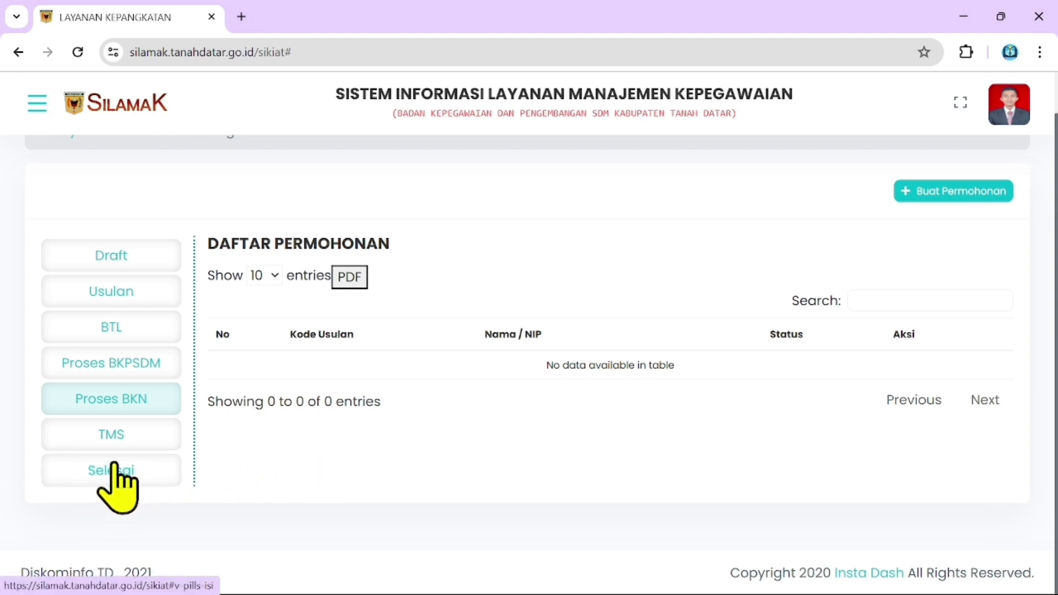
click(104, 481)
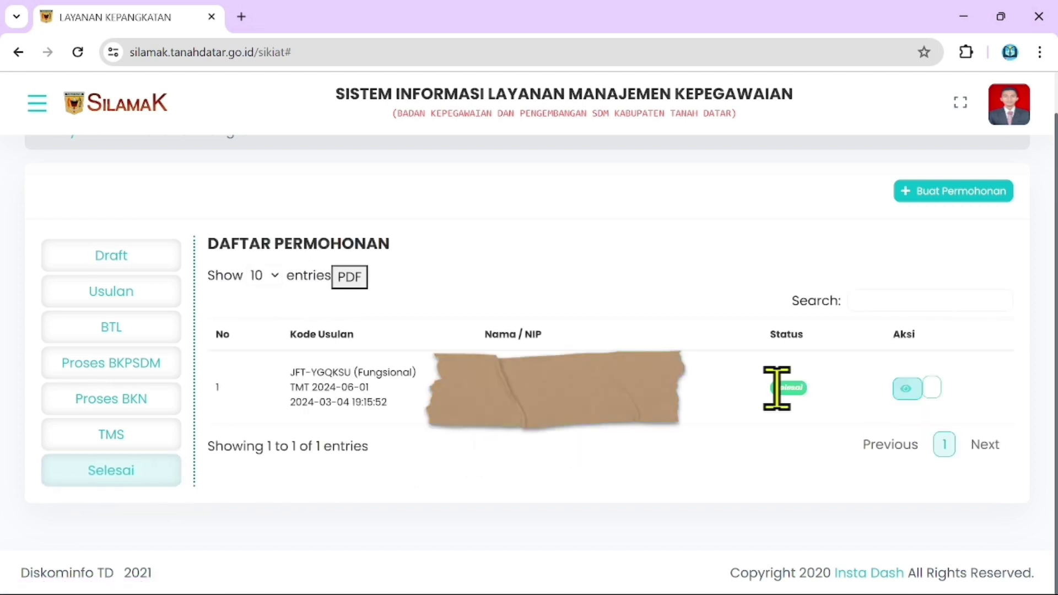
Check the Aksi button and TMS list, return to Selesai, and open a new browser tab.
click(932, 388)
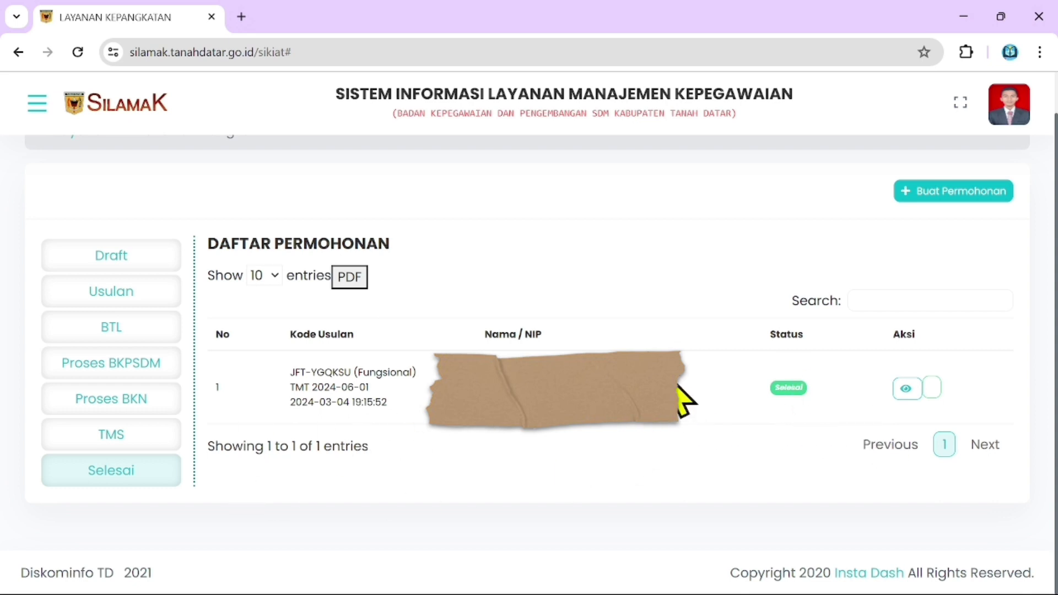
click(131, 441)
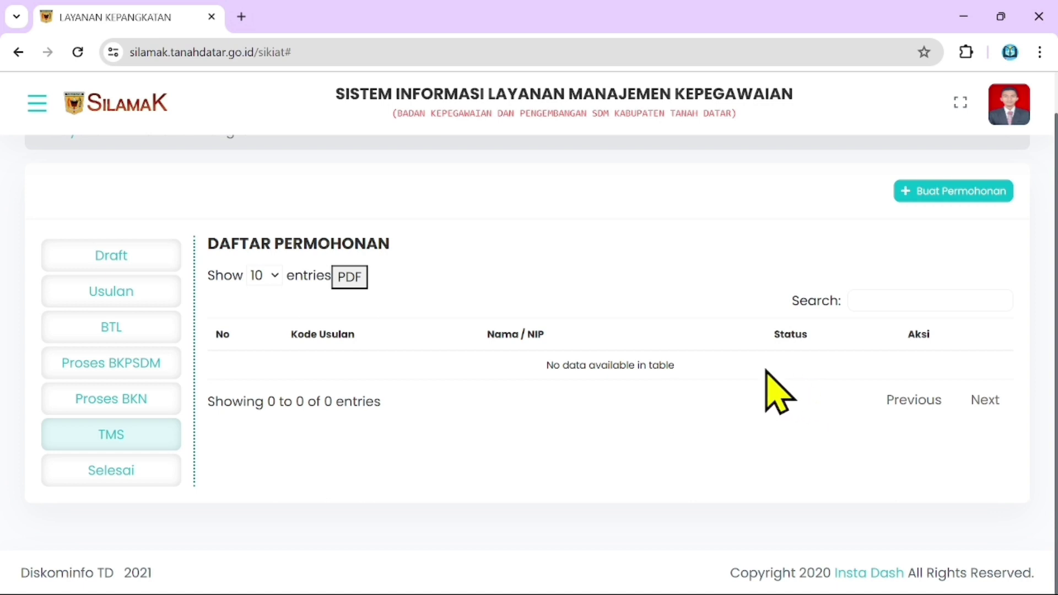
click(142, 482)
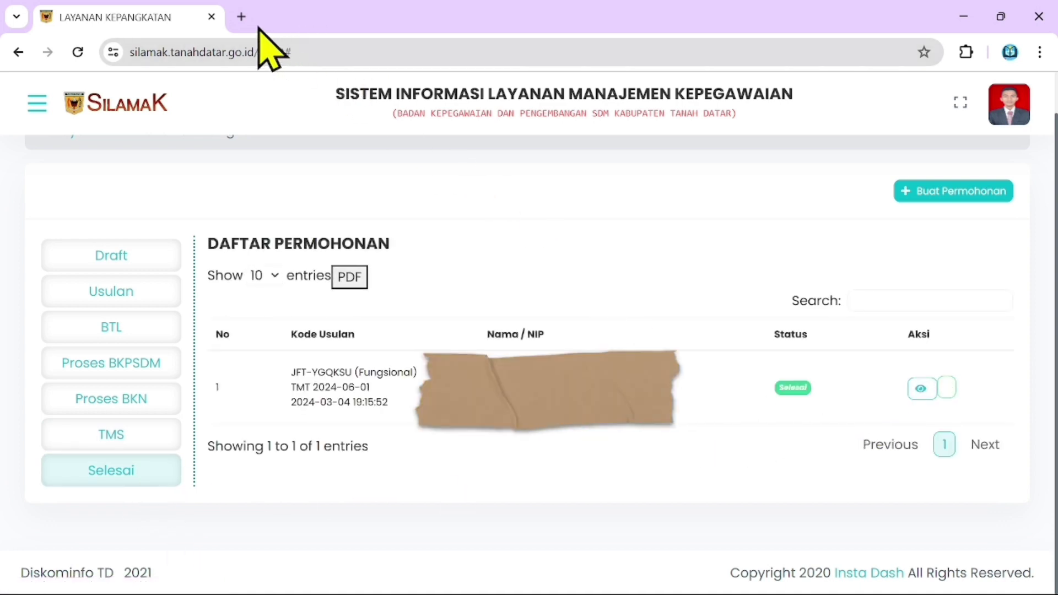
click(241, 16)
Go to myasn.bkn.go.id and log in through the PUBLIC-SIASN SSO sign-in page.
text(MY)
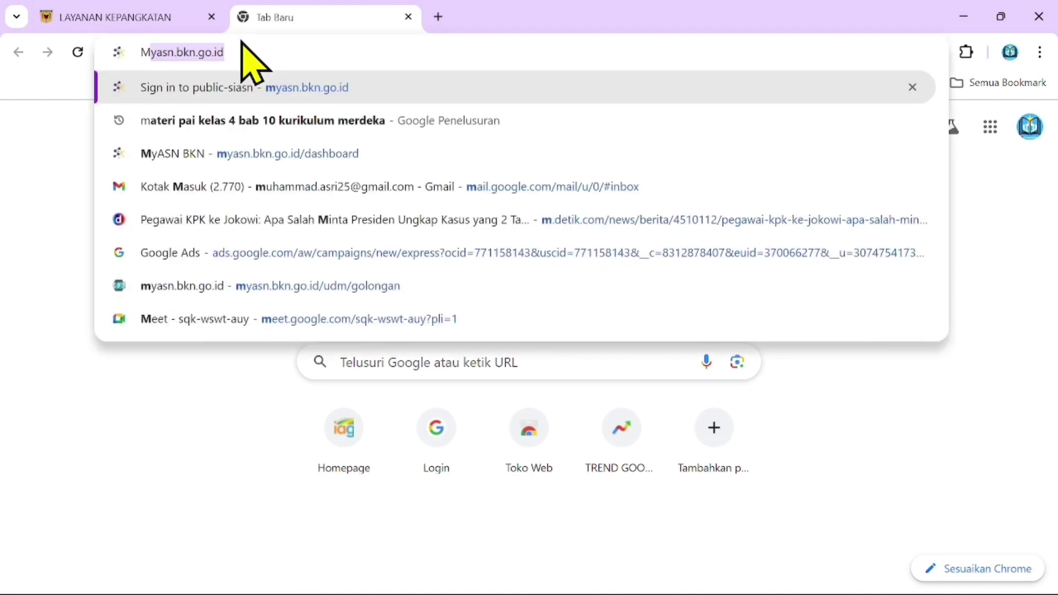
click(229, 82)
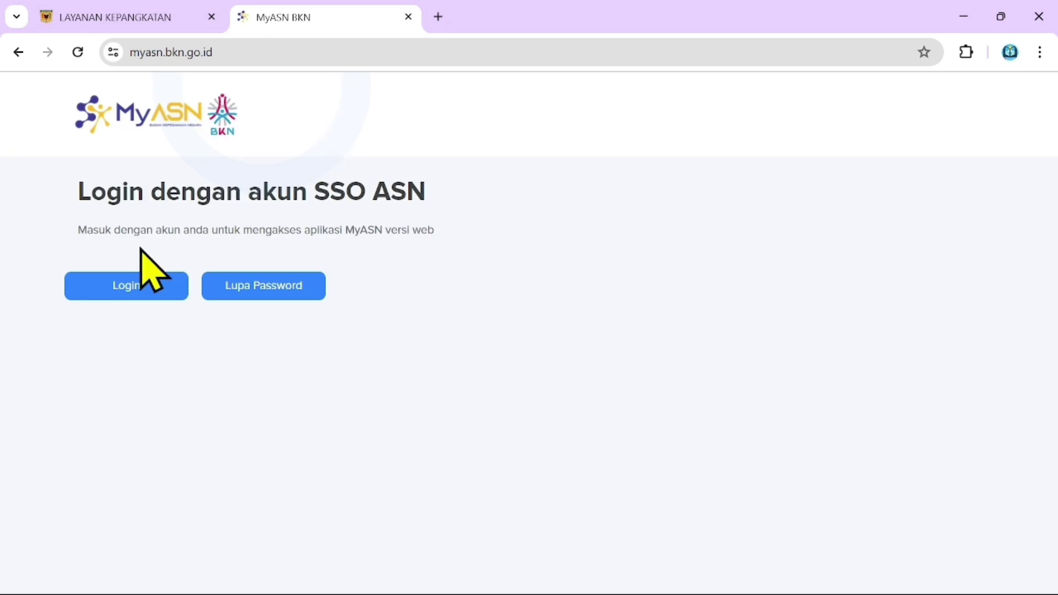
click(109, 284)
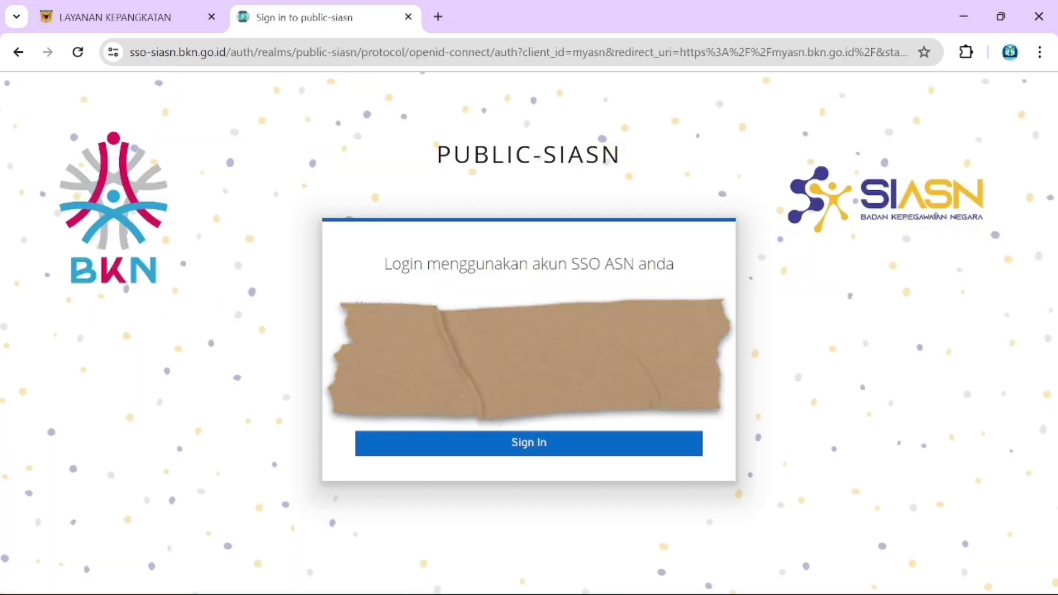
click(495, 444)
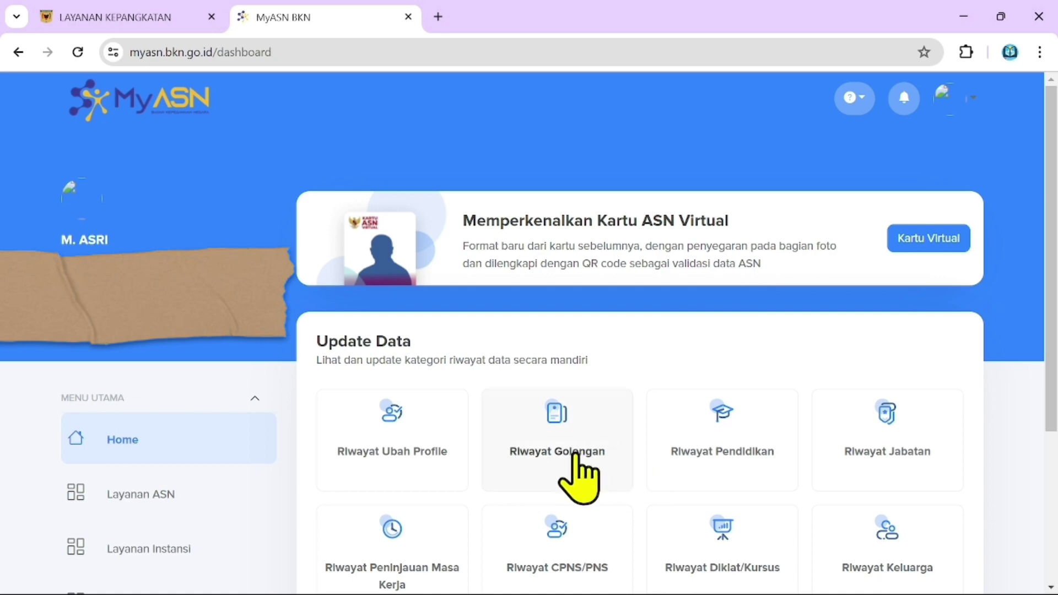
Open the Riwayat Golongan card under Update Data to see the III/a - Penata Muda entry.
click(577, 477)
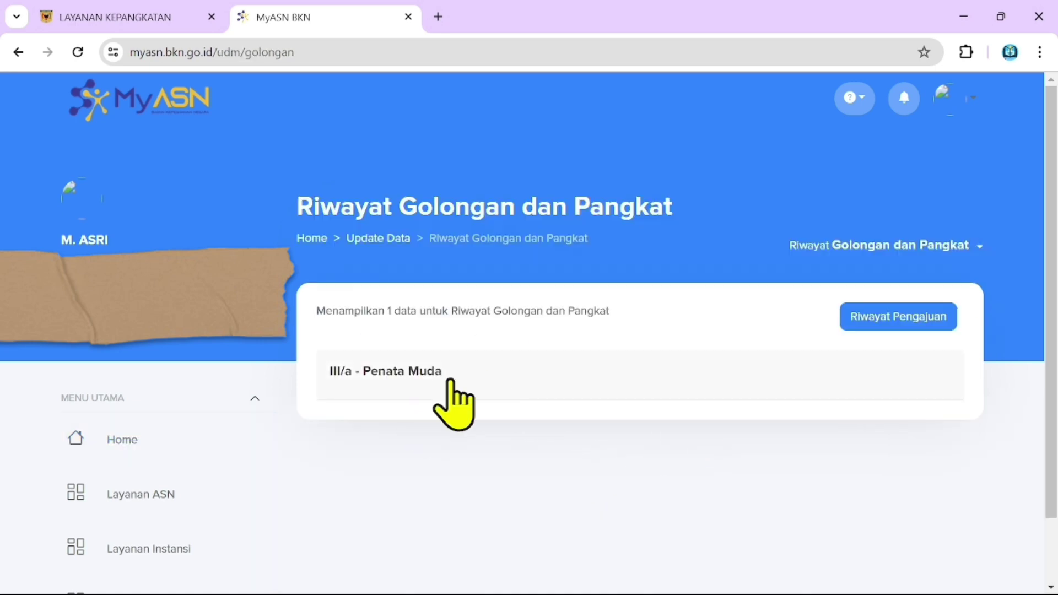